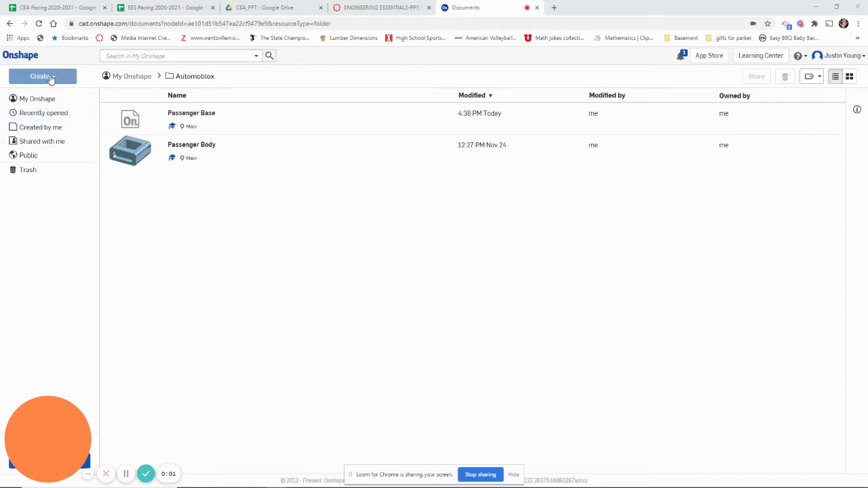
- Create a new Onshape document named 'Passenger Base 2'
{"action": "left_click", "coordinate": [51, 78]}
{"action": "left_click", "coordinate": [53, 96]}
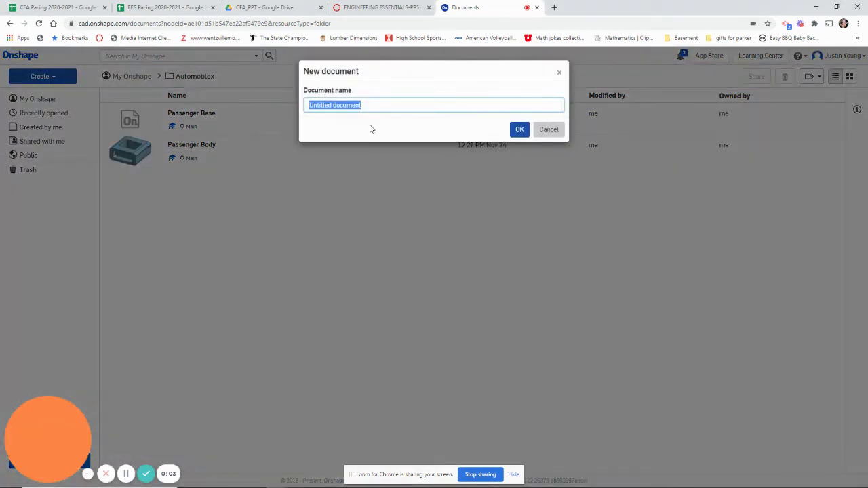
{"action": "type", "text": "Pas"}
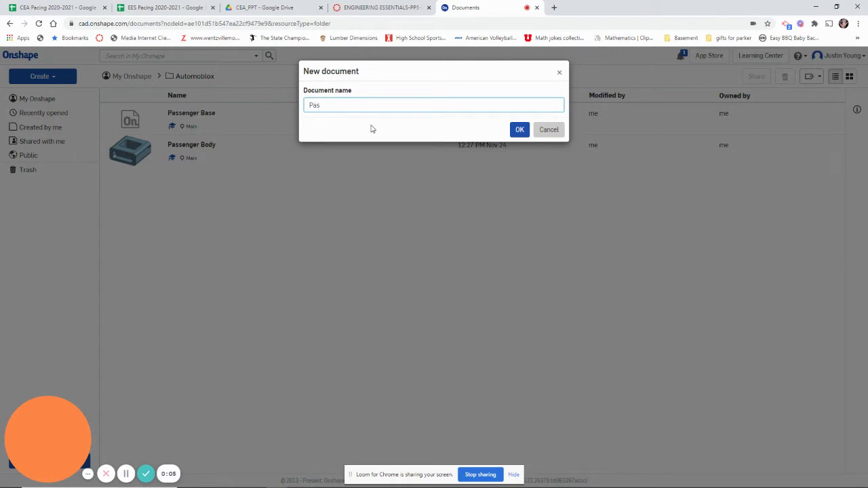
{"action": "type", "text": "senger Base 2"}
{"action": "key", "text": "Return"}
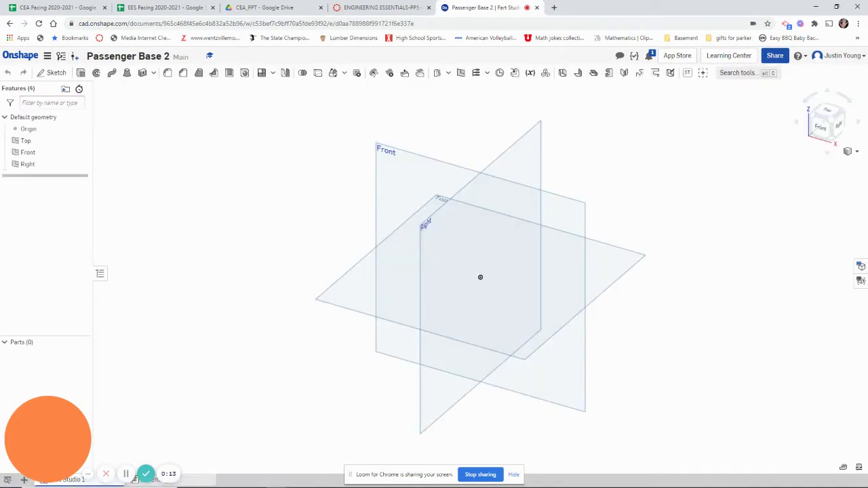
- Start Sketch 1 on the Front plane, view it normal to the plane, and hide the default planes
{"action": "left_click", "coordinate": [54, 73]}
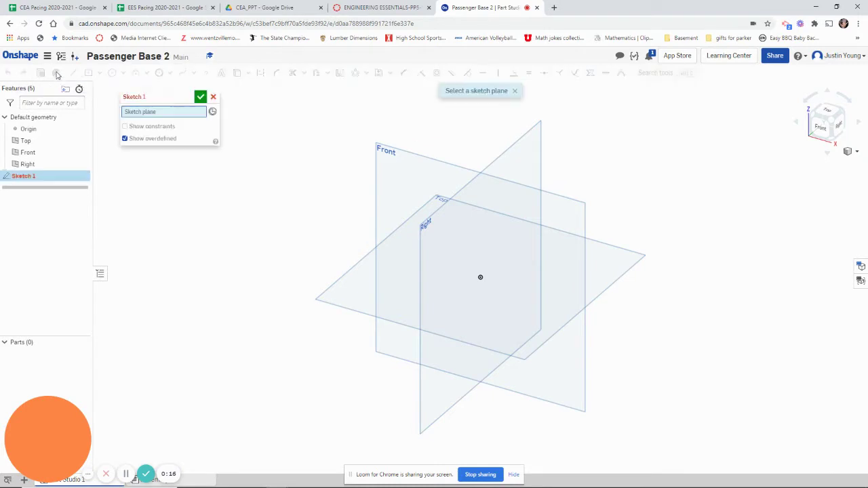
{"action": "left_click", "coordinate": [428, 163]}
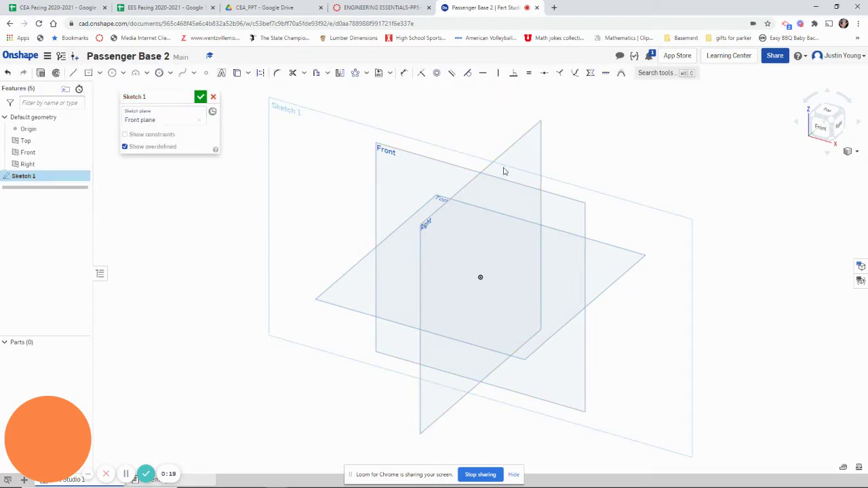
{"action": "right_click", "coordinate": [594, 192]}
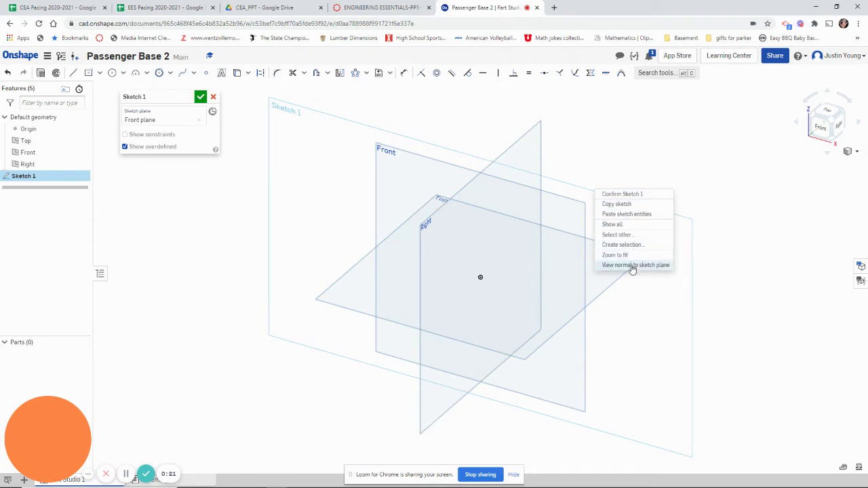
{"action": "left_click", "coordinate": [610, 263]}
{"action": "key", "text": "p"}
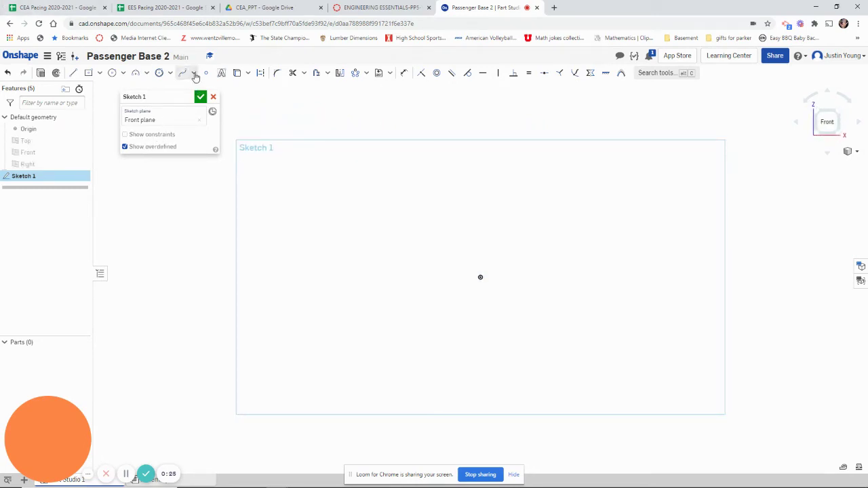
- Draw a corner rectangle from the origin to the upper right
{"action": "left_click", "coordinate": [89, 73]}
{"action": "left_click", "coordinate": [480, 277]}
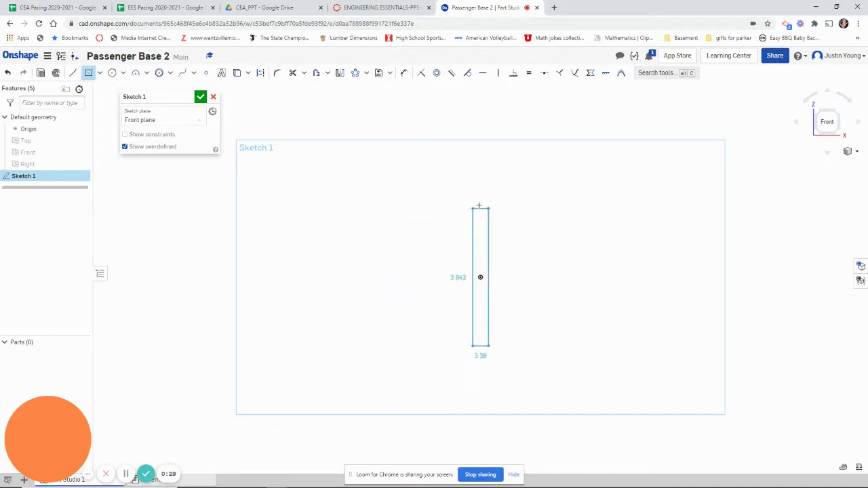
{"action": "key", "text": "Escape"}
{"action": "left_click", "coordinate": [100, 73]}
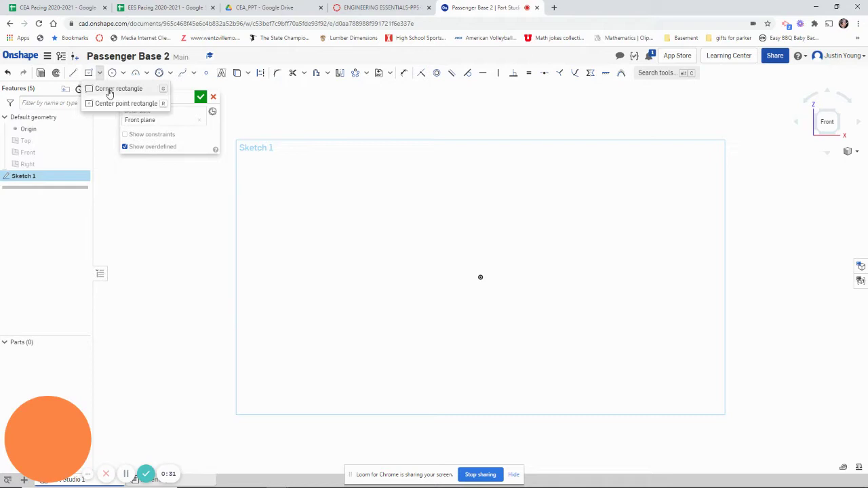
{"action": "left_click", "coordinate": [107, 86]}
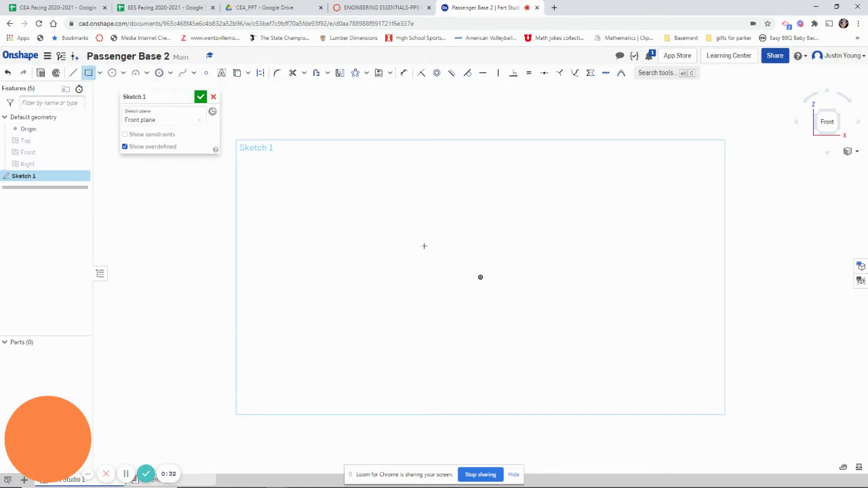
{"action": "left_click", "coordinate": [596, 199]}
- Dimension the rectangle to 1.975 wide and 1.59 tall
{"action": "key", "text": "d"}
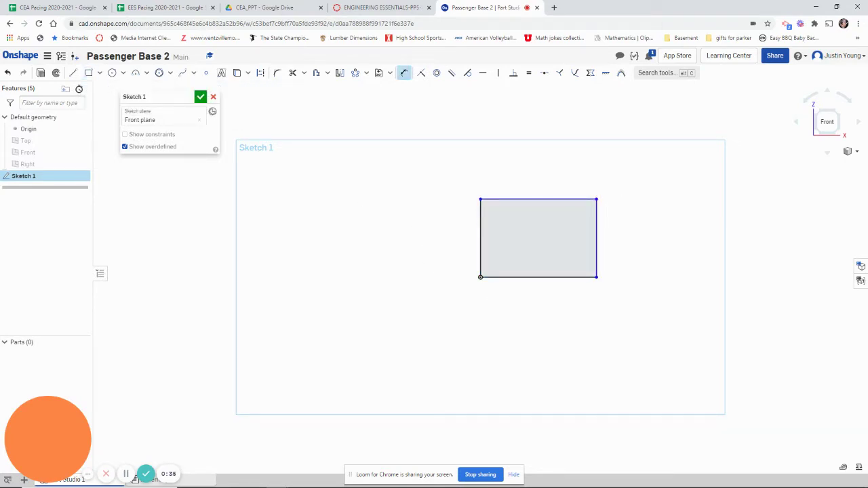
{"action": "left_click", "coordinate": [542, 278]}
{"action": "left_click", "coordinate": [550, 298]}
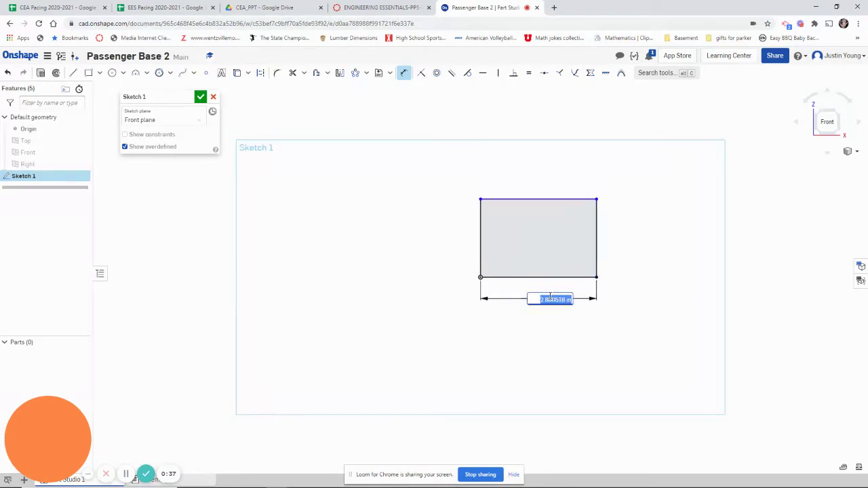
{"action": "type", "text": "1.975"}
{"action": "key", "text": "Return"}
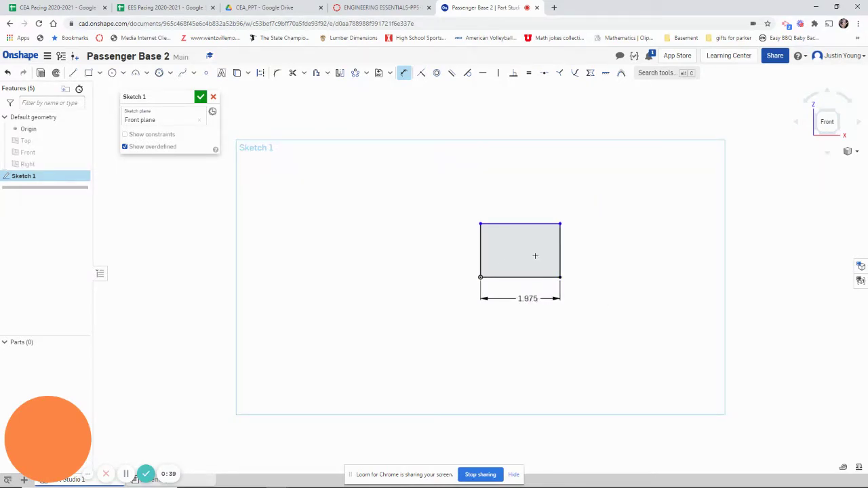
{"action": "left_click", "coordinate": [560, 251]}
{"action": "left_click", "coordinate": [595, 249]}
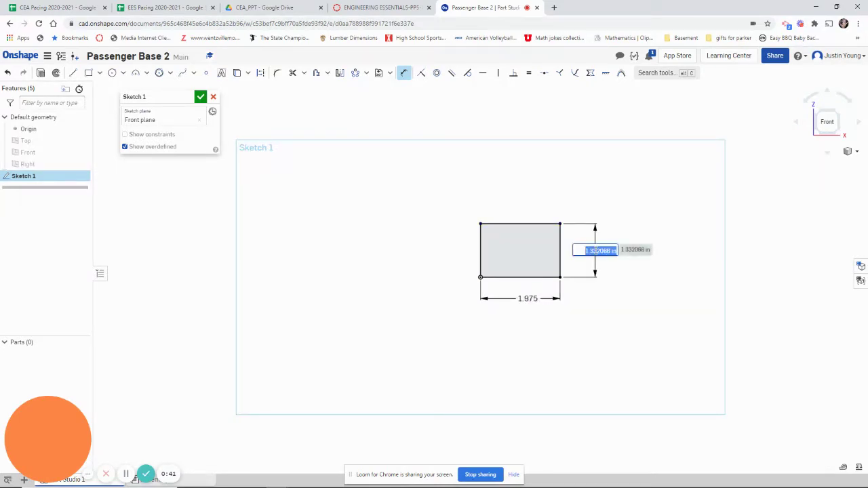
{"action": "key", "text": "BackSpace"}
{"action": "type", "text": "1.59"}
{"action": "key", "text": "Return"}
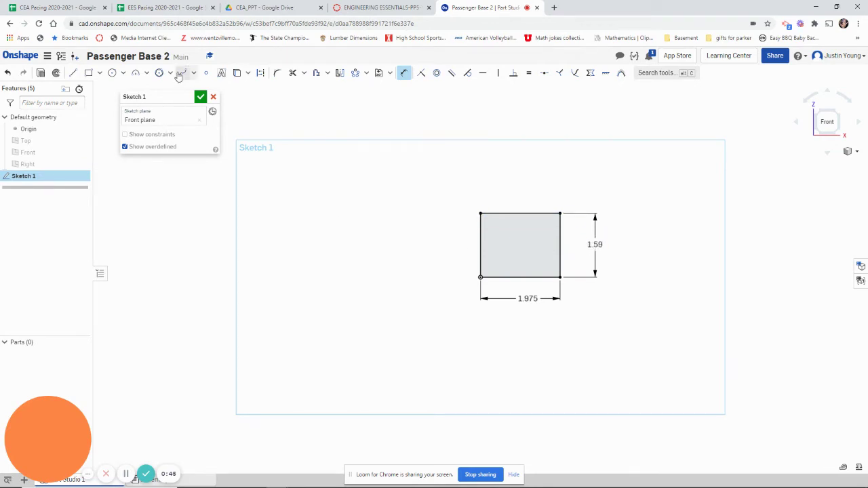
- Fillet all four corners of the 1.975 by 1.59 rectangle with a 0.2 radius
{"action": "left_click", "coordinate": [278, 74]}
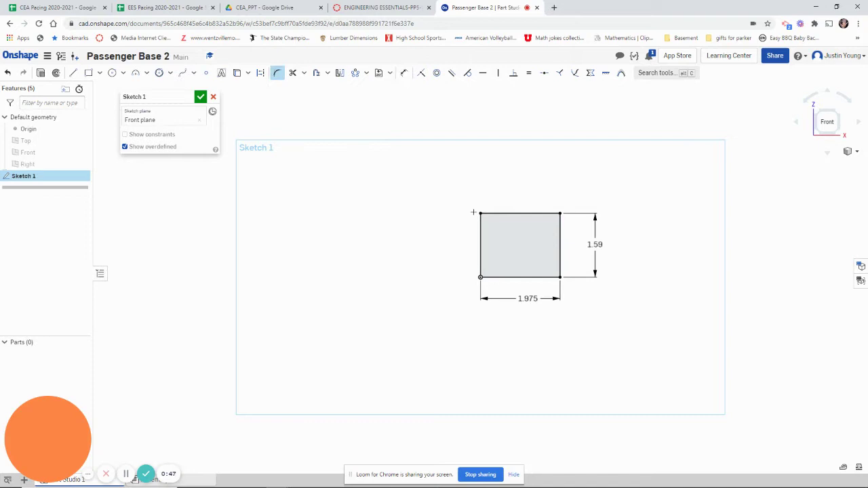
{"action": "left_click", "coordinate": [480, 213]}
{"action": "left_click", "coordinate": [480, 277]}
{"action": "left_click", "coordinate": [560, 277]}
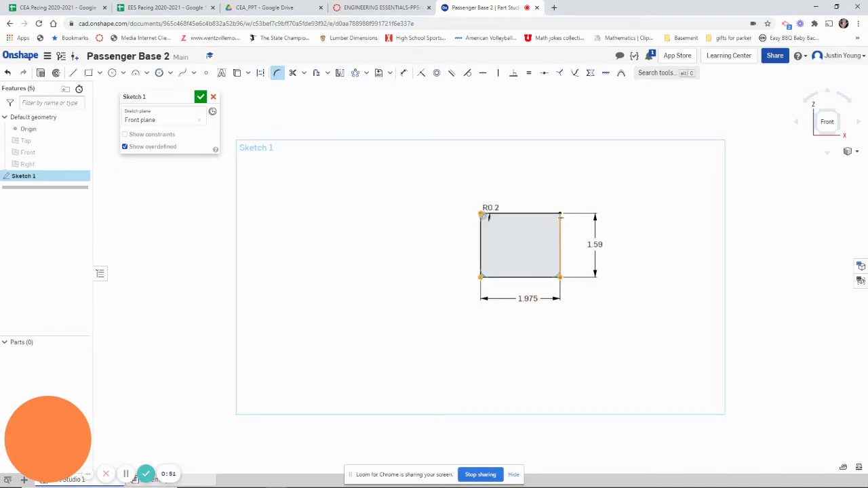
{"action": "left_click", "coordinate": [561, 214]}
{"action": "left_click", "coordinate": [486, 218]}
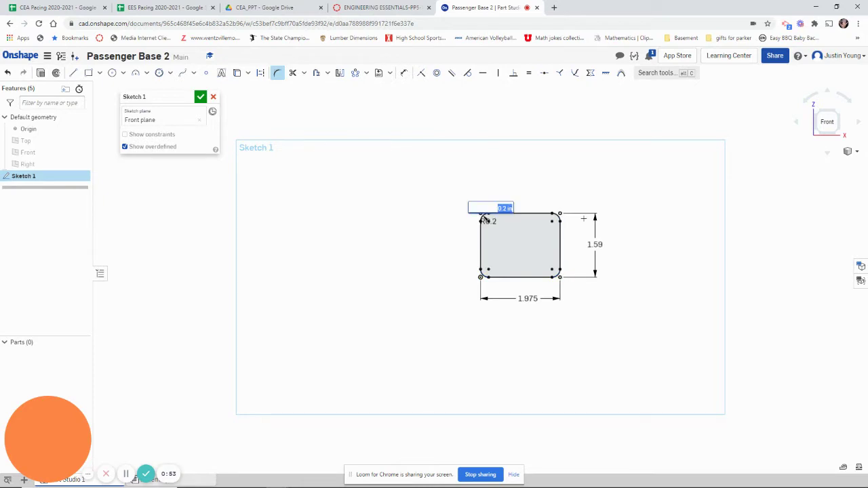
{"action": "key", "text": "Return"}
{"action": "scroll", "coordinate": [531, 243], "scroll_direction": "up", "scroll_amount": 5}
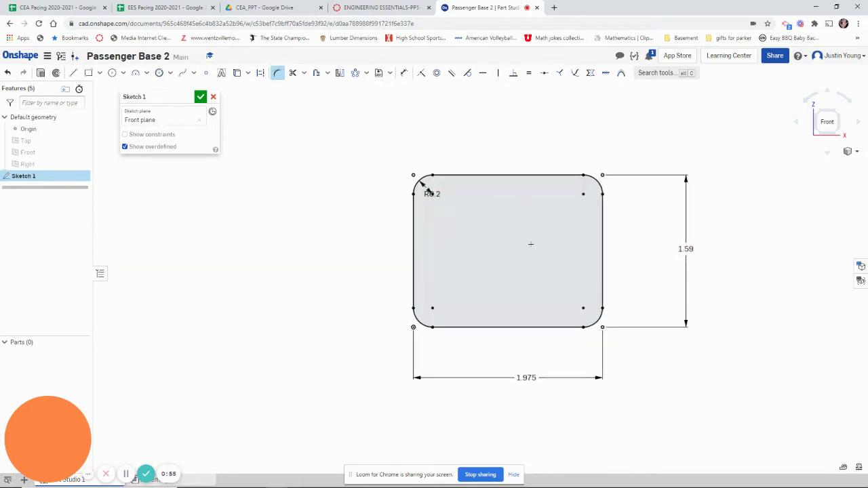
{"action": "scroll", "coordinate": [530, 242], "scroll_direction": "up", "scroll_amount": 1}
{"action": "scroll", "coordinate": [517, 234], "scroll_direction": "up", "scroll_amount": 1}
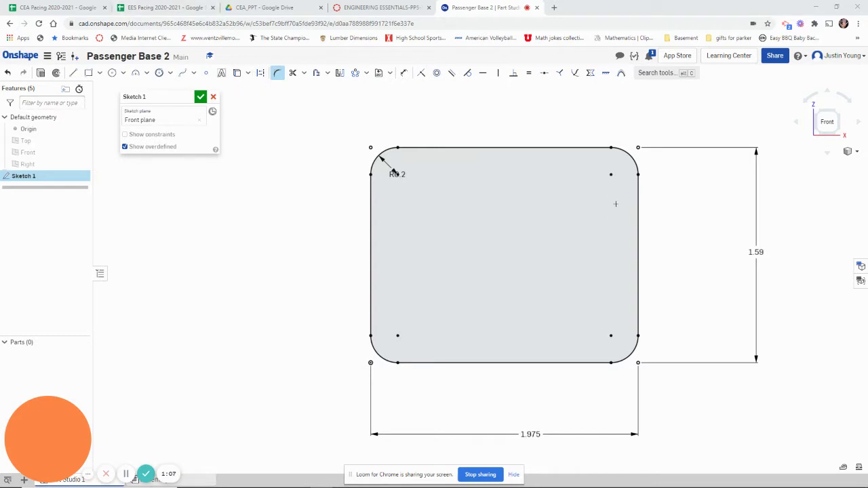
- Draw a small center-point rectangle in the plate's upper right
{"action": "left_click", "coordinate": [101, 74]}
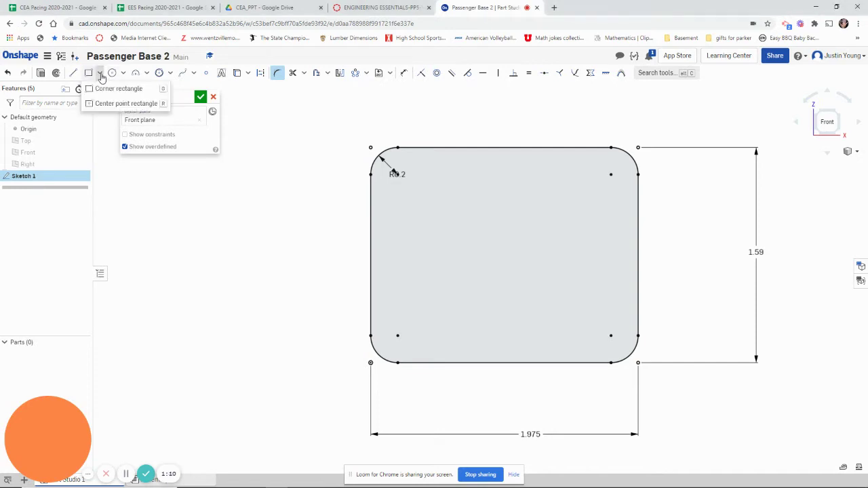
{"action": "left_click", "coordinate": [119, 103]}
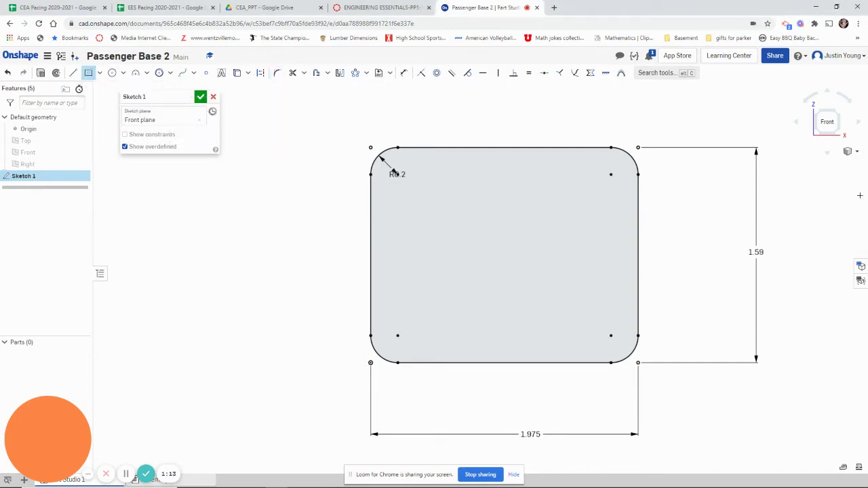
{"action": "left_click", "coordinate": [569, 207]}
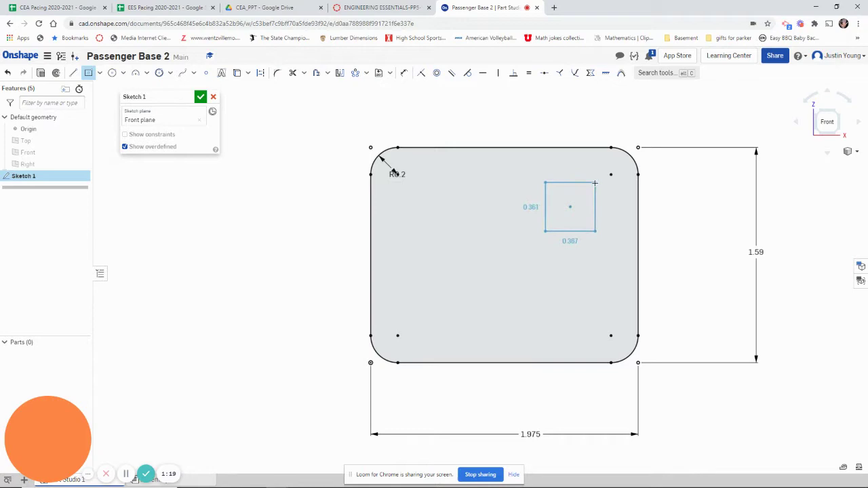
{"action": "left_click", "coordinate": [595, 231]}
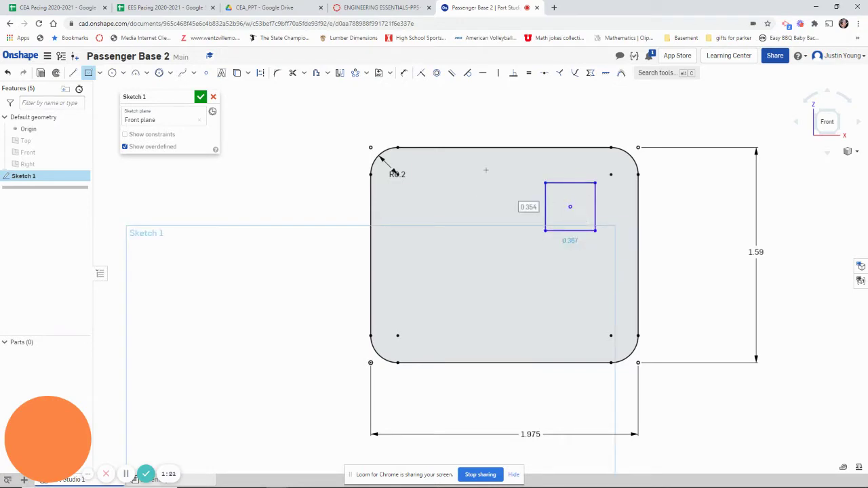
- Dimension the small rectangle into a 0.58 by 0.58 square
{"action": "key", "text": "d"}
{"action": "left_click", "coordinate": [570, 182]}
{"action": "left_click", "coordinate": [566, 171]}
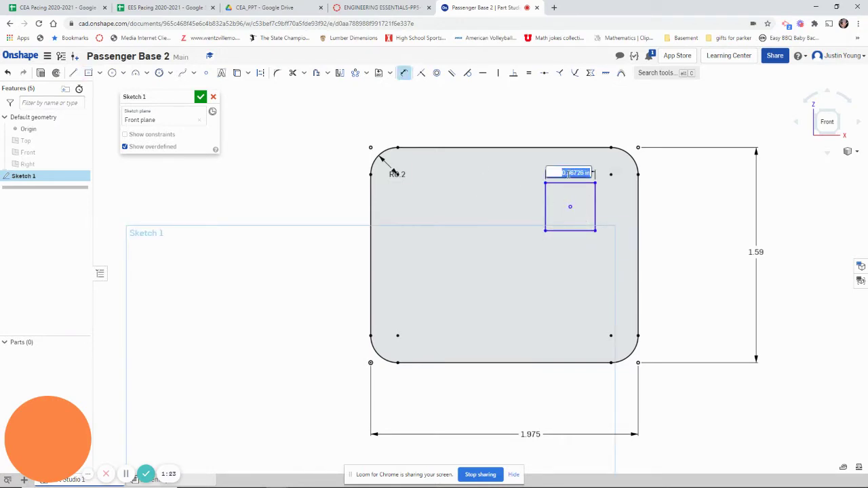
{"action": "key", "text": "Return"}
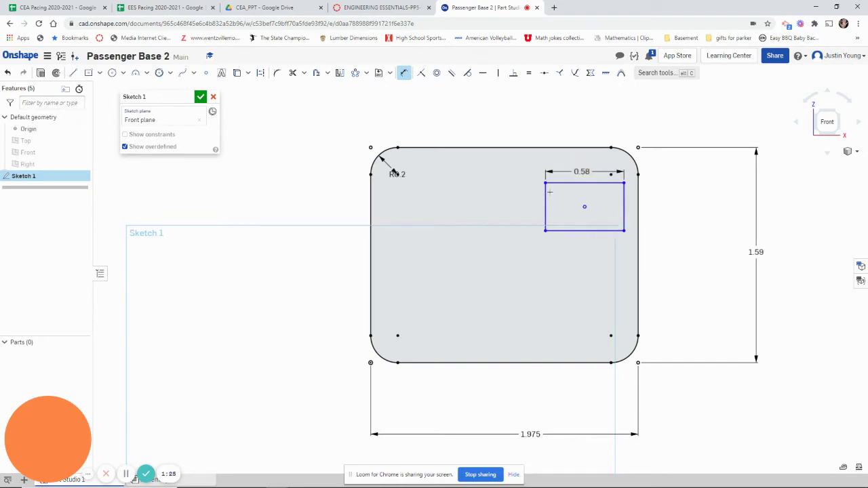
{"action": "left_click", "coordinate": [544, 207]}
{"action": "left_click", "coordinate": [517, 202]}
{"action": "type", "text": "0.58"}
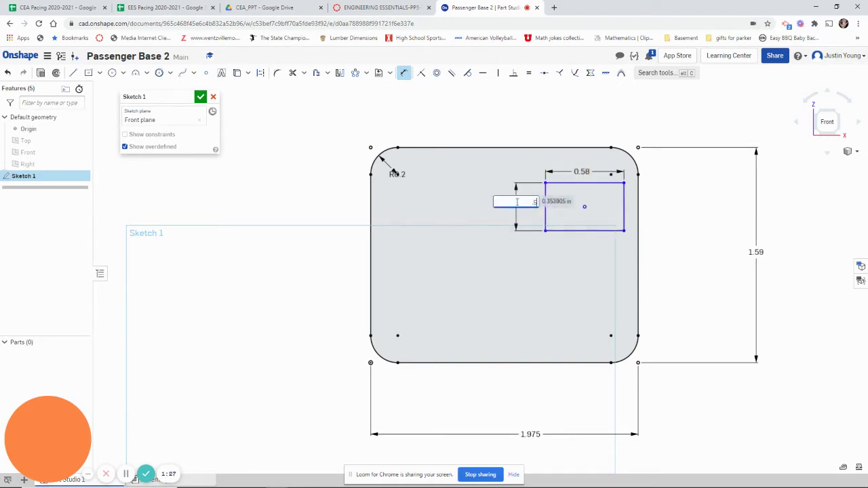
{"action": "key", "text": "Return"}
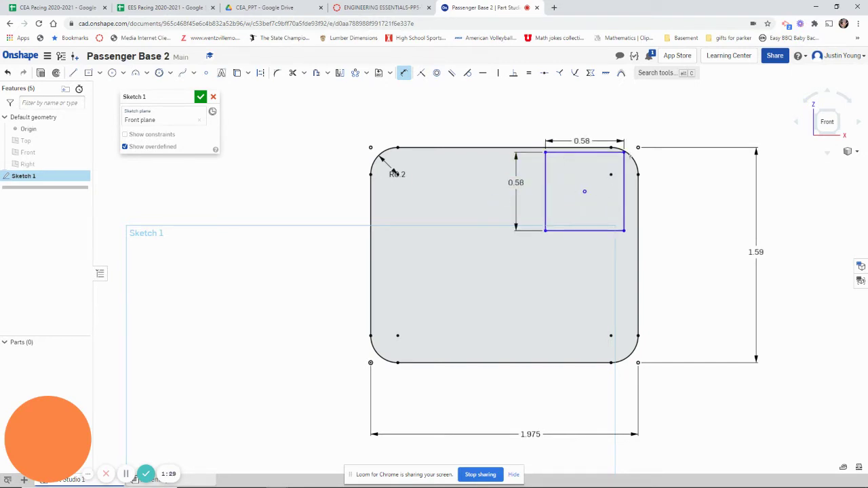
- Position the square 0.2 from the plate's right edge and .05 below its top
{"action": "left_click", "coordinate": [624, 200]}
{"action": "left_click", "coordinate": [639, 198]}
{"action": "left_click", "coordinate": [632, 248]}
{"action": "type", "text": "0.2"}
{"action": "key", "text": "Return"}
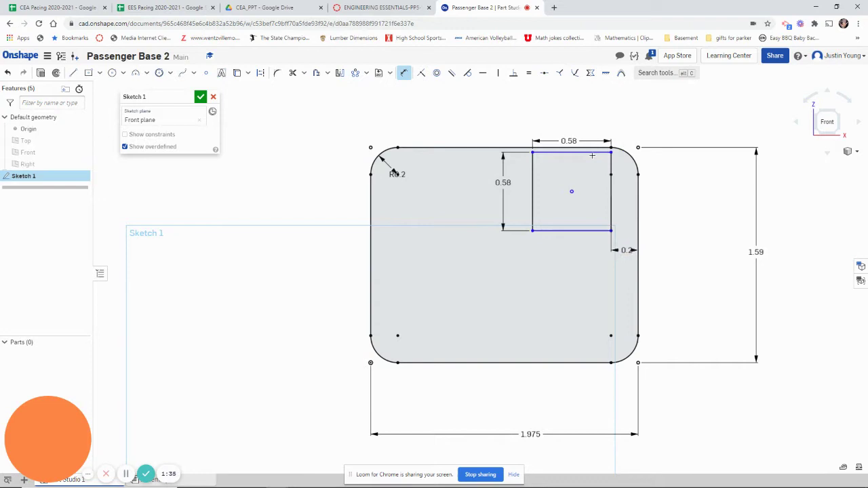
{"action": "scroll", "coordinate": [594, 147], "scroll_direction": "up", "scroll_amount": 5}
{"action": "left_click", "coordinate": [598, 147]}
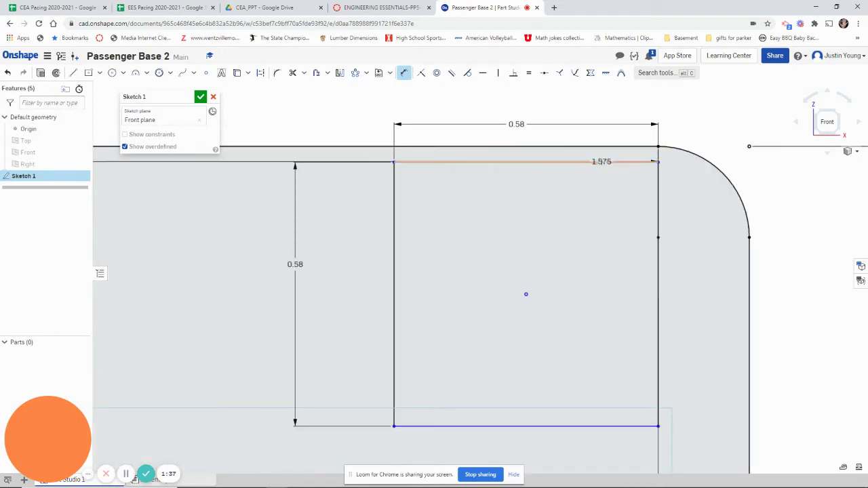
{"action": "left_click", "coordinate": [598, 162]}
{"action": "left_click", "coordinate": [726, 149]}
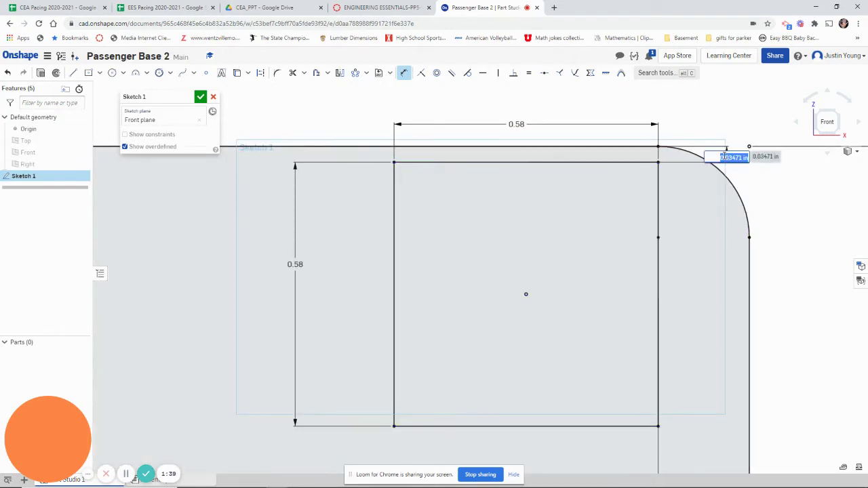
{"action": "key", "text": "BackSpace"}
{"action": "type", "text": ".05"}
{"action": "key", "text": "Return"}
{"action": "scroll", "coordinate": [706, 170], "scroll_direction": "down", "scroll_amount": 5}
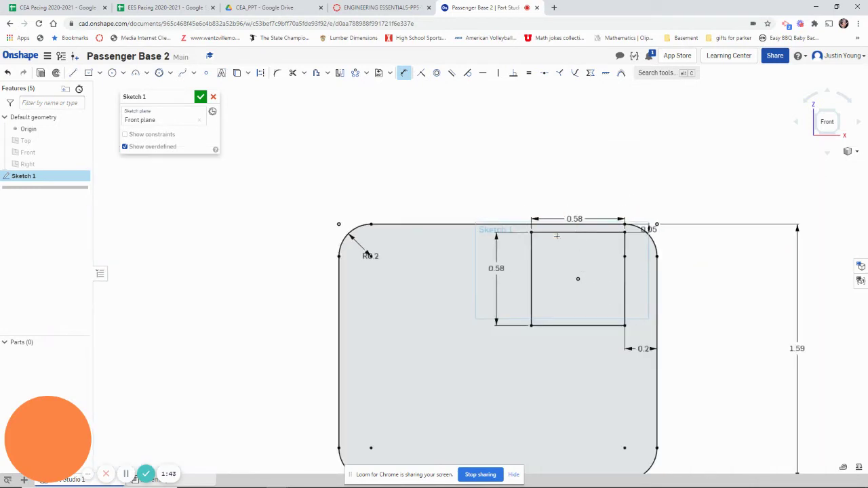
- Draw a circle in the plate's upper left with a 0.58 diameter
{"action": "left_click", "coordinate": [112, 72]}
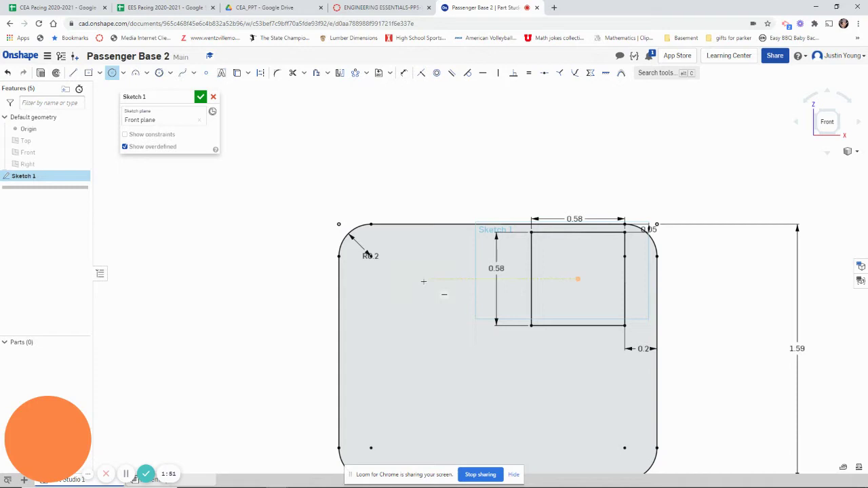
{"action": "left_click", "coordinate": [401, 279]}
{"action": "left_click", "coordinate": [427, 270]}
{"action": "key", "text": "d"}
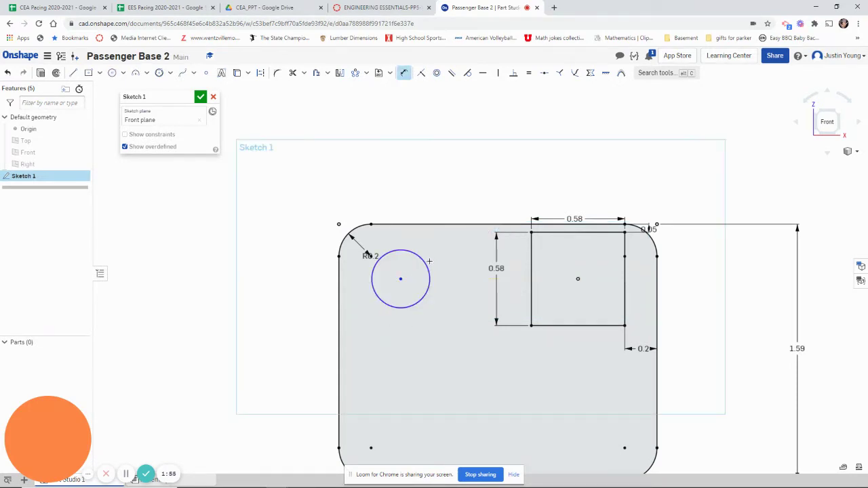
{"action": "left_click", "coordinate": [428, 269]}
{"action": "left_click", "coordinate": [439, 248]}
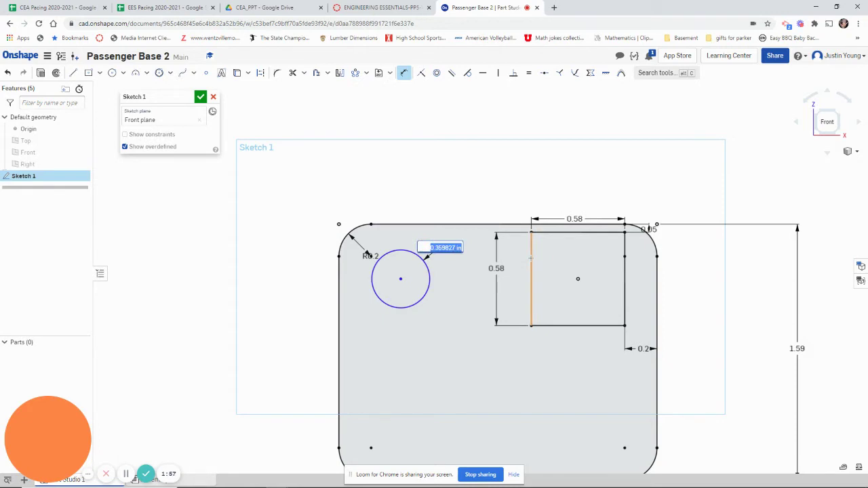
{"action": "type", "text": "0.58"}
{"action": "key", "text": "Return"}
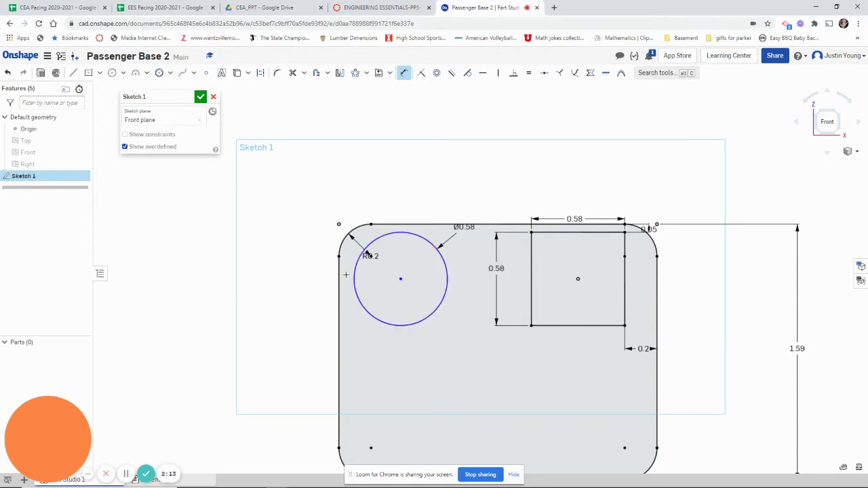
- Set the circle 0.2 from the plate's left edge
{"action": "left_click", "coordinate": [339, 275]}
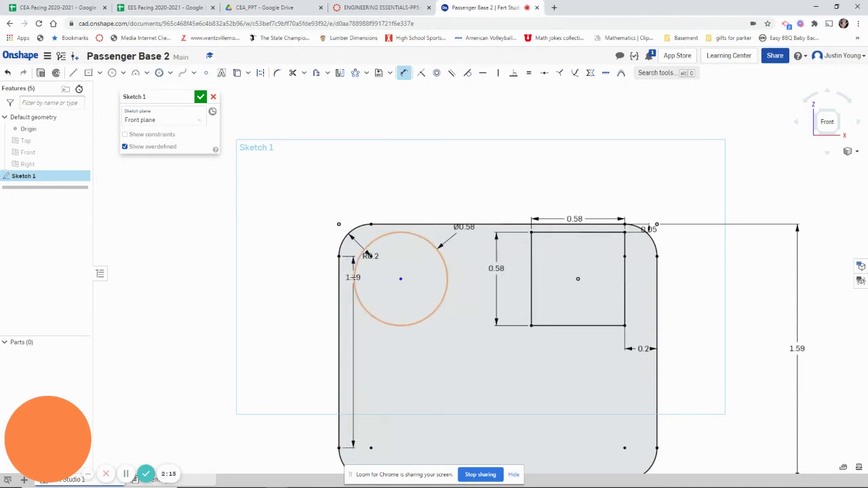
{"action": "left_click", "coordinate": [354, 279]}
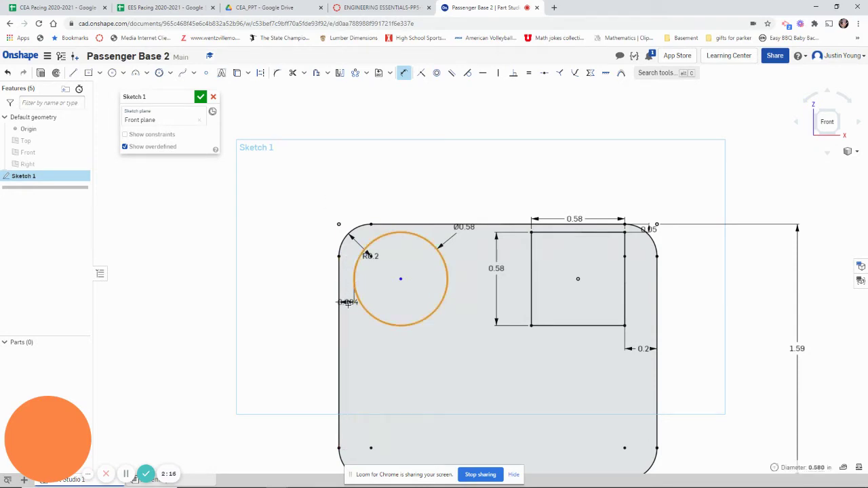
{"action": "left_click", "coordinate": [346, 342]}
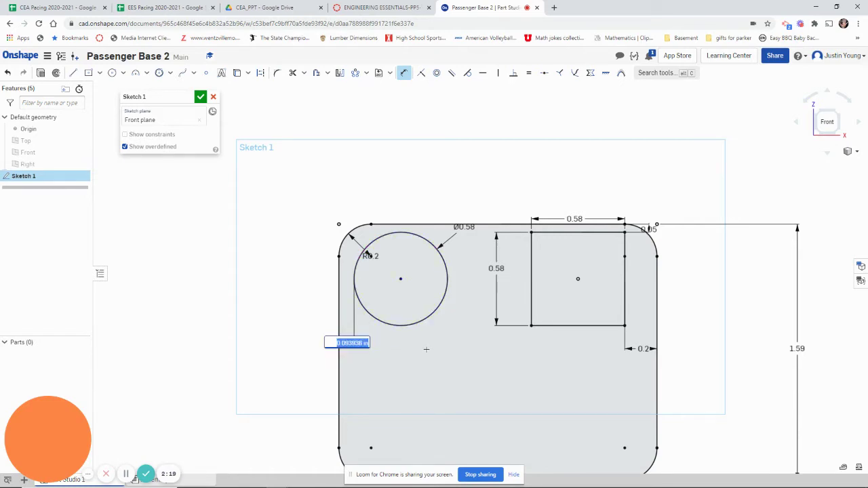
{"action": "type", "text": "0.2"}
{"action": "key", "text": "Return"}
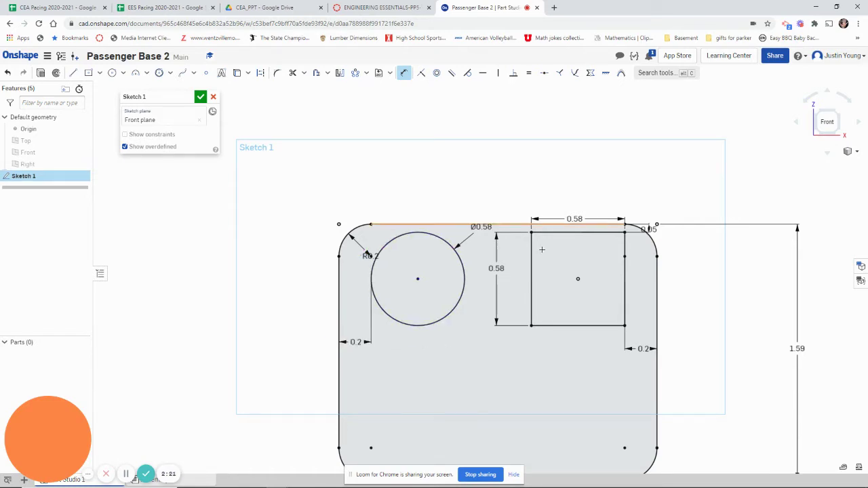
{"action": "middle_click_drag", "start_coordinate": [549, 377], "coordinate": [475, 257]}
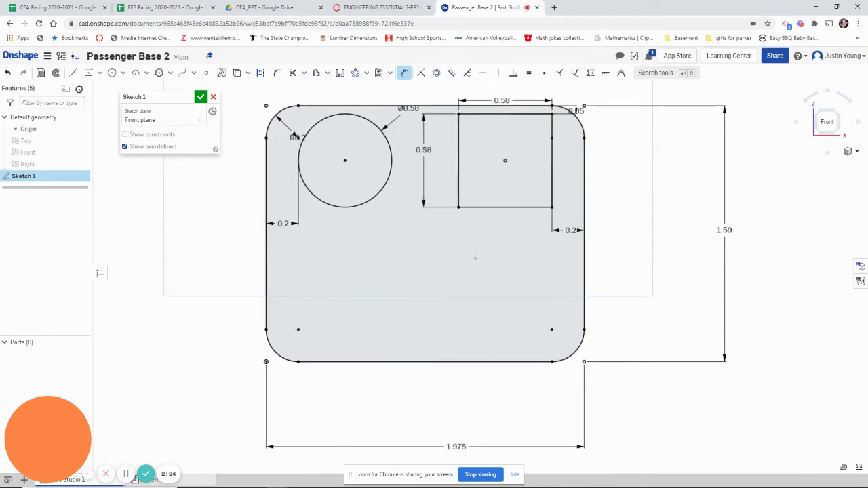
- Draw a three-sided circumscribed polygon in the plate's lower right and make its left side vertical
{"action": "left_click", "coordinate": [170, 72]}
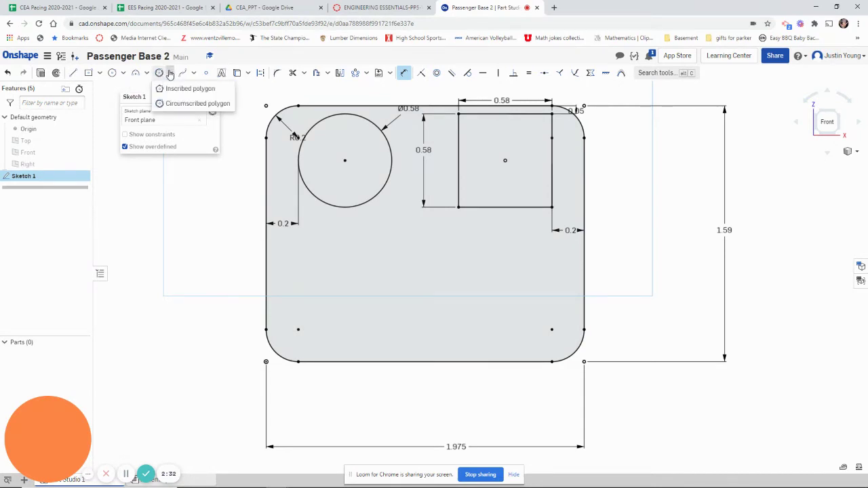
{"action": "left_click", "coordinate": [195, 105]}
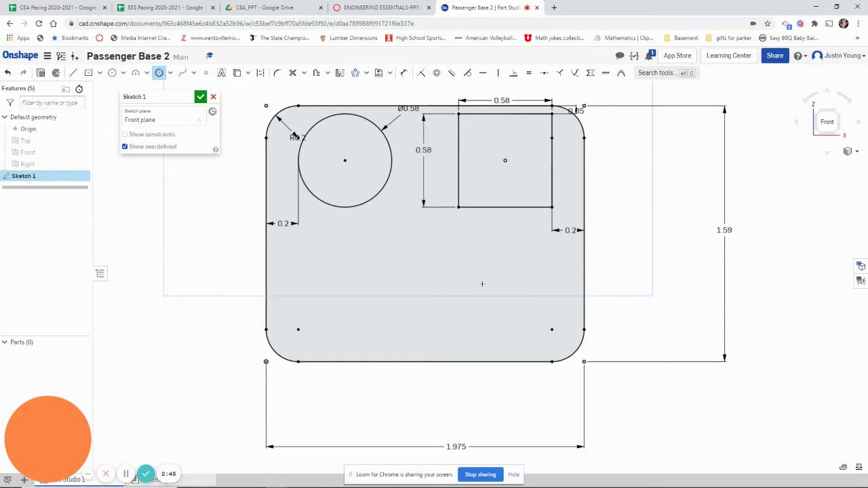
{"action": "left_click", "coordinate": [482, 284]}
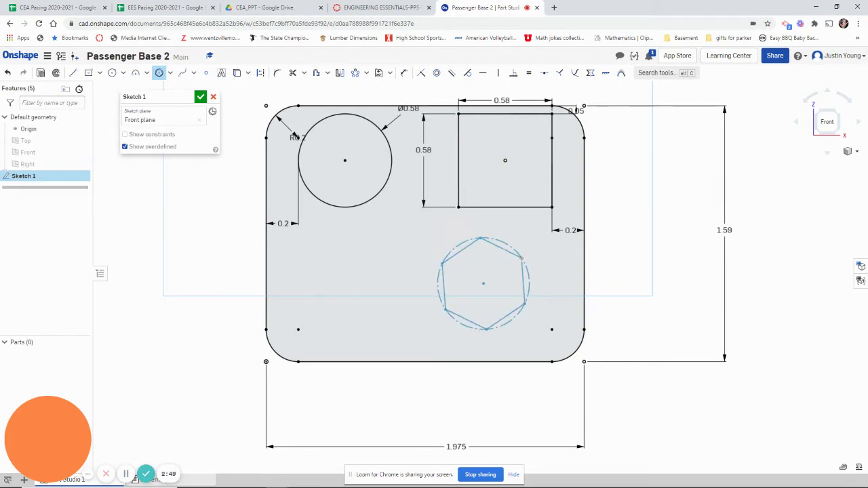
{"action": "scroll", "coordinate": [522, 258], "scroll_direction": "down", "scroll_amount": 3}
{"action": "left_click", "coordinate": [522, 259]}
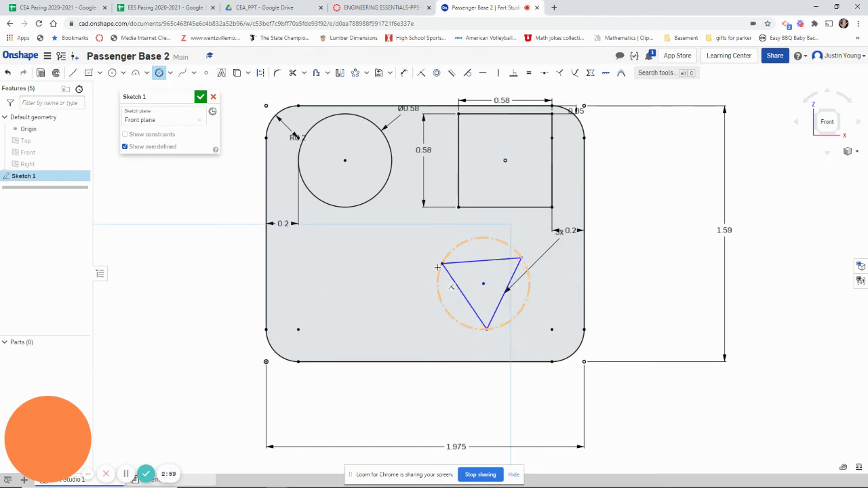
{"action": "key", "text": "v"}
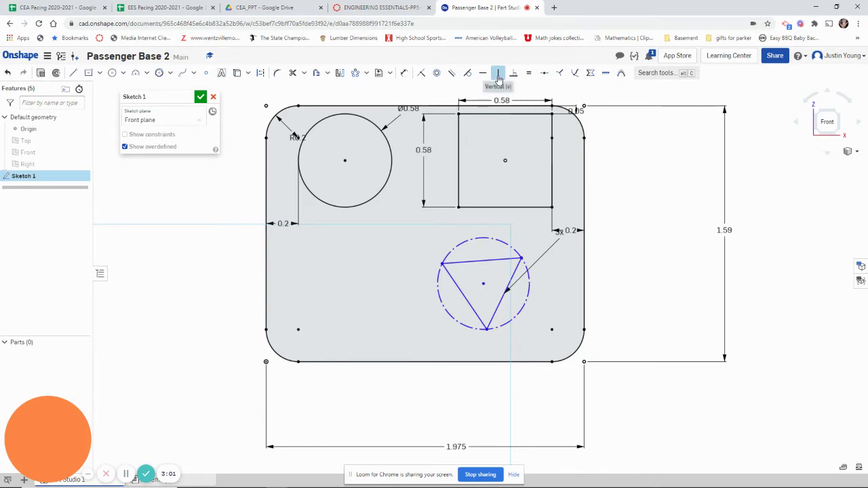
{"action": "left_click", "coordinate": [453, 280]}
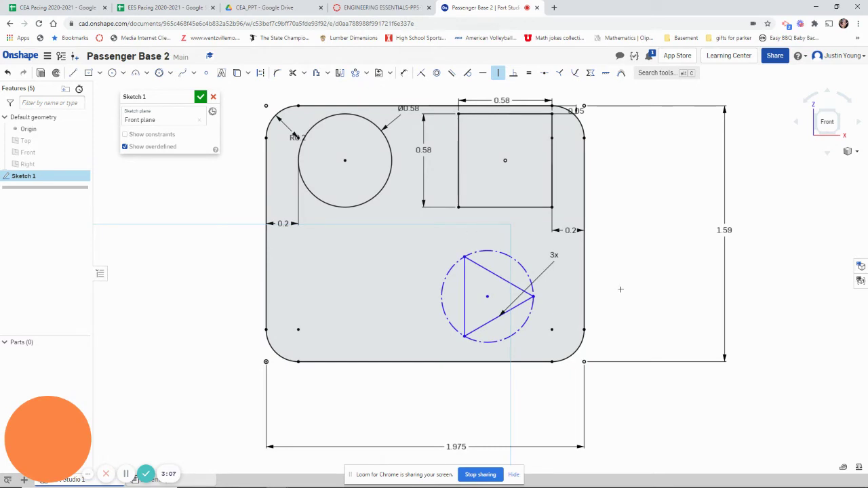
{"action": "key", "text": "d"}
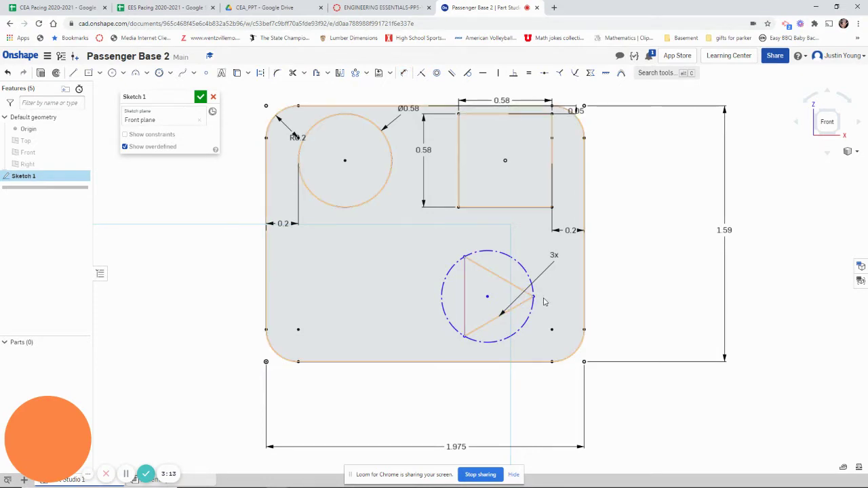
- Dimension the triangle's gap to the plate's right edge and the length of its left side
{"action": "left_click", "coordinate": [535, 299]}
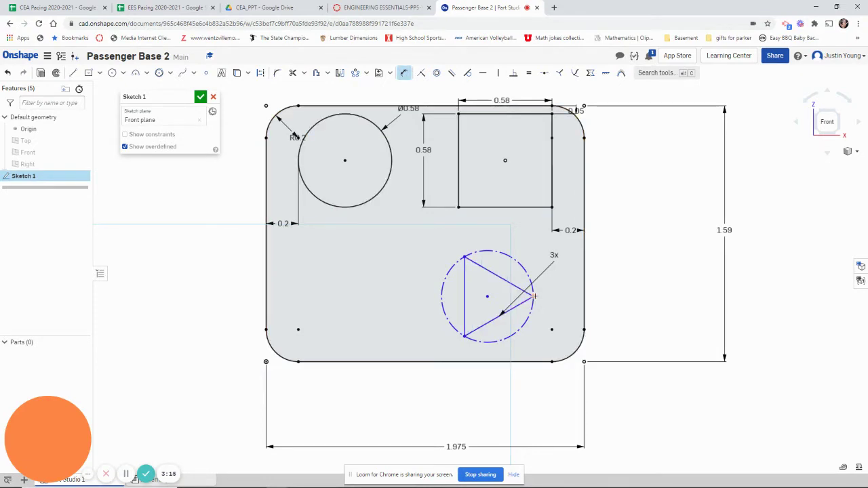
{"action": "left_click", "coordinate": [584, 298]}
{"action": "left_click", "coordinate": [558, 301]}
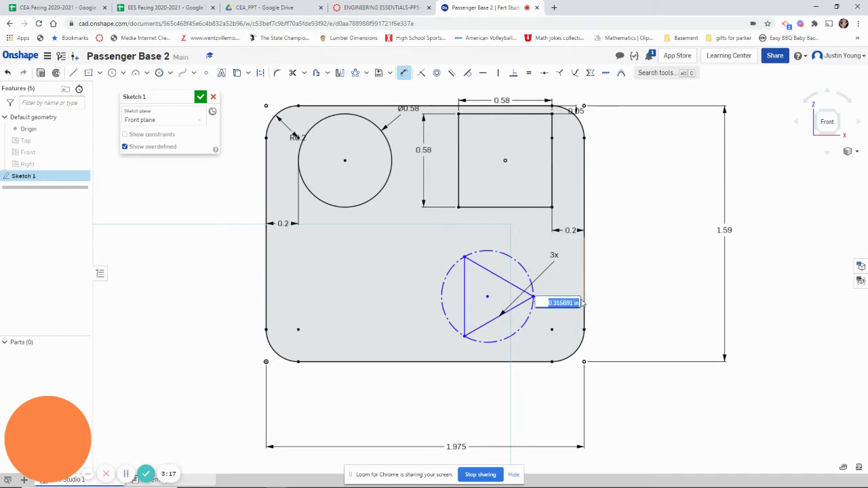
{"action": "type", "text": "2"}
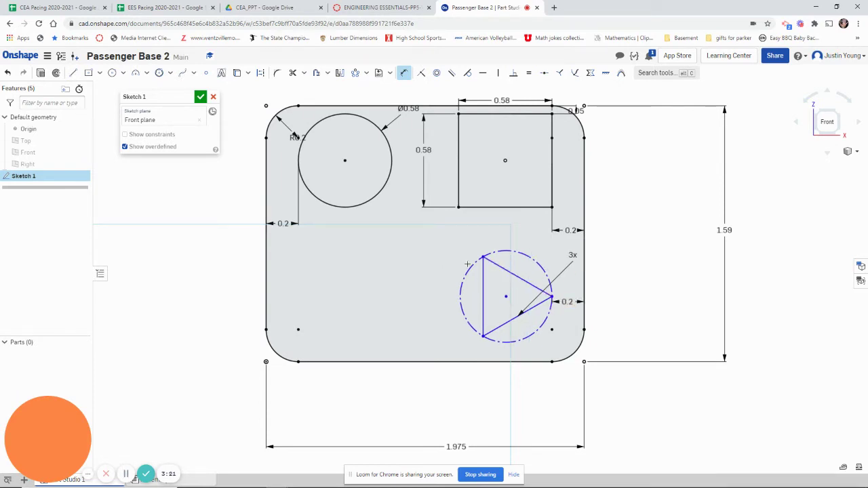
{"action": "left_click", "coordinate": [483, 284]}
{"action": "left_click", "coordinate": [442, 293]}
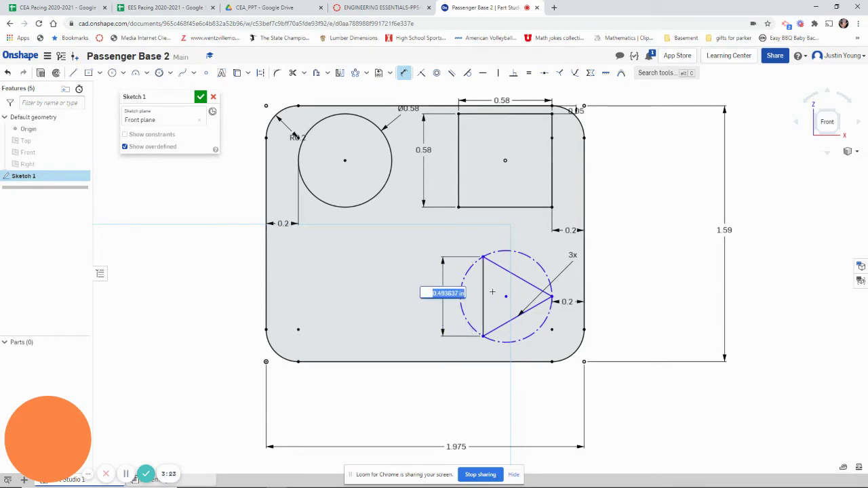
{"action": "type", "text": "0.494"}
{"action": "key", "text": "Return"}
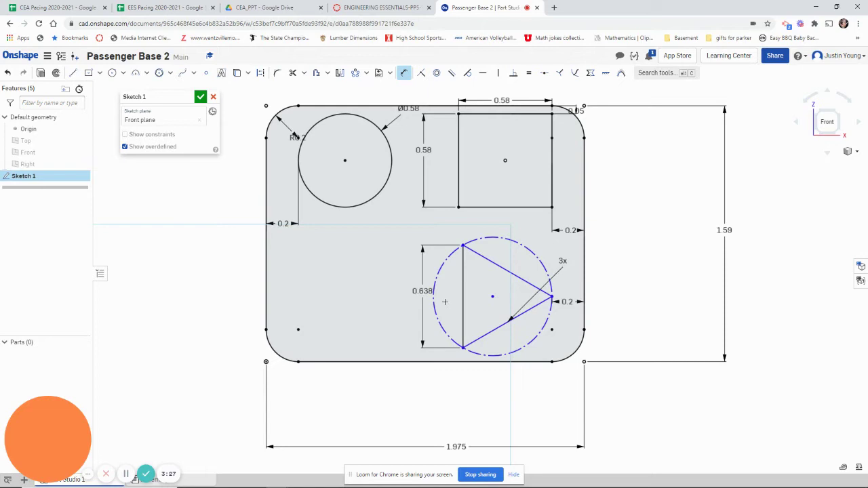
- Place the triangle's lowest vertex 0.05 above the plate's bottom edge
{"action": "left_click", "coordinate": [462, 347]}
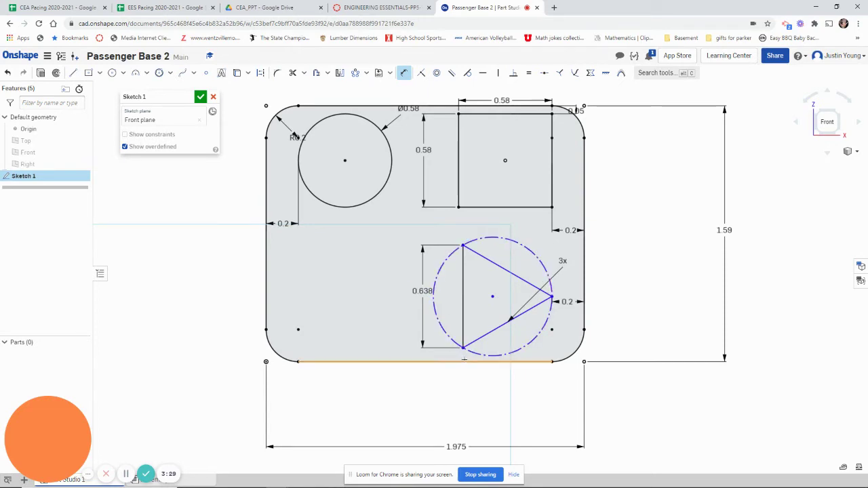
{"action": "left_click", "coordinate": [466, 361]}
{"action": "left_click", "coordinate": [619, 353]}
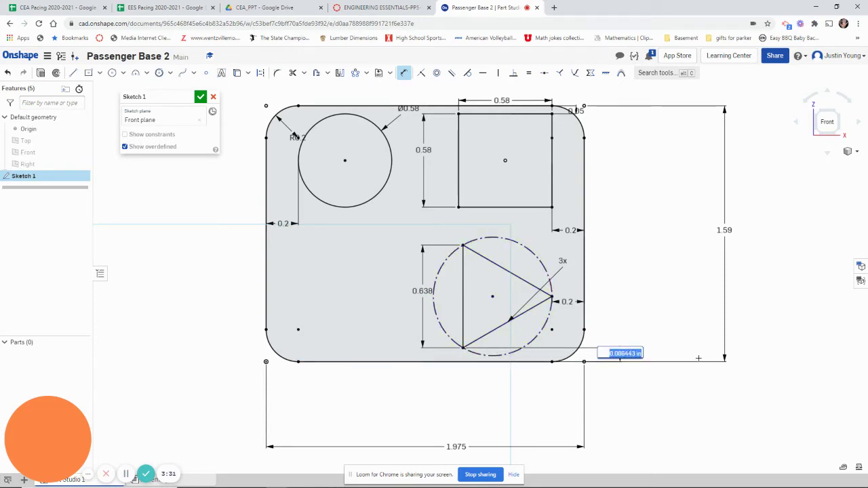
{"action": "type", "text": "0.05"}
{"action": "key", "text": "Return"}
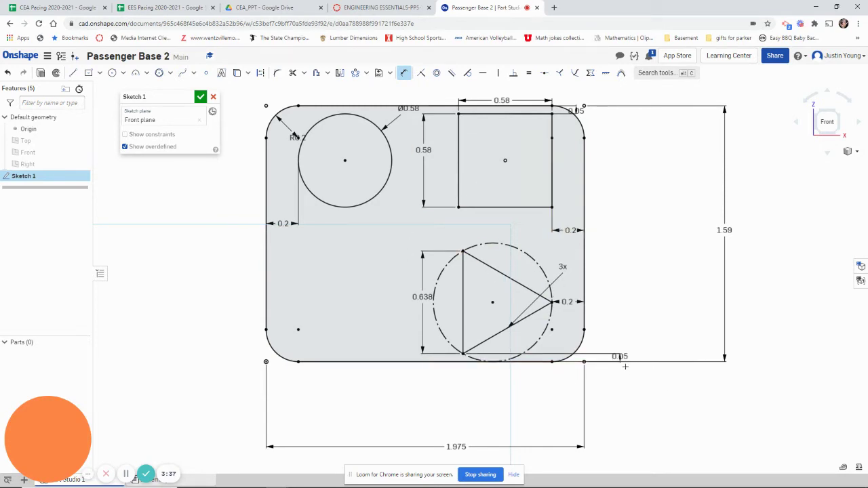
- Bring the lower shapes into view, select the triangle's construction circle, and pick Circumscribed polygon
{"action": "scroll", "coordinate": [361, 270], "scroll_direction": "up", "scroll_amount": 3}
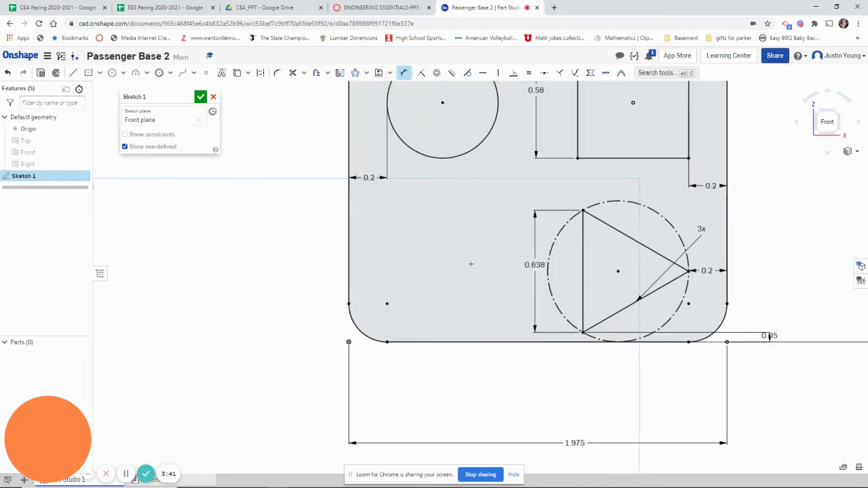
{"action": "middle_click_drag", "start_coordinate": [470, 264], "coordinate": [504, 253]}
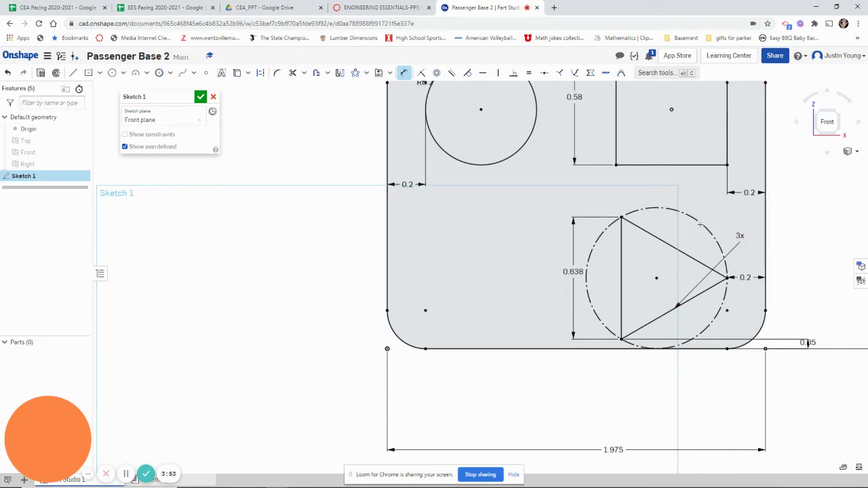
{"action": "left_click", "coordinate": [700, 224]}
{"action": "left_click", "coordinate": [168, 74]}
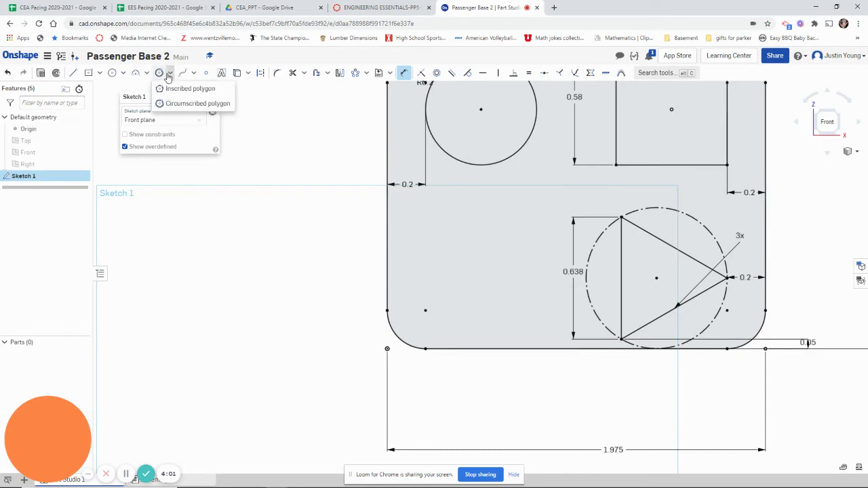
{"action": "left_click", "coordinate": [181, 107]}
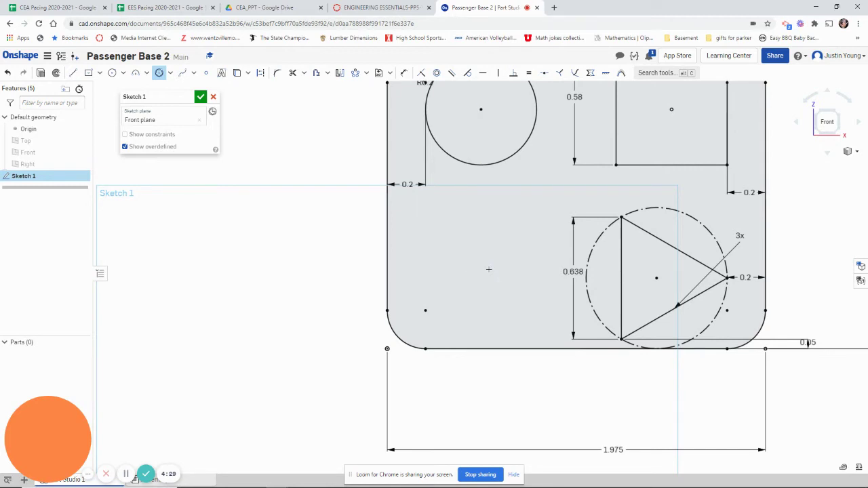
- Draw a five-sided circumscribed polygon left of the triangle in the plate's lower left
{"action": "left_click", "coordinate": [488, 269]}
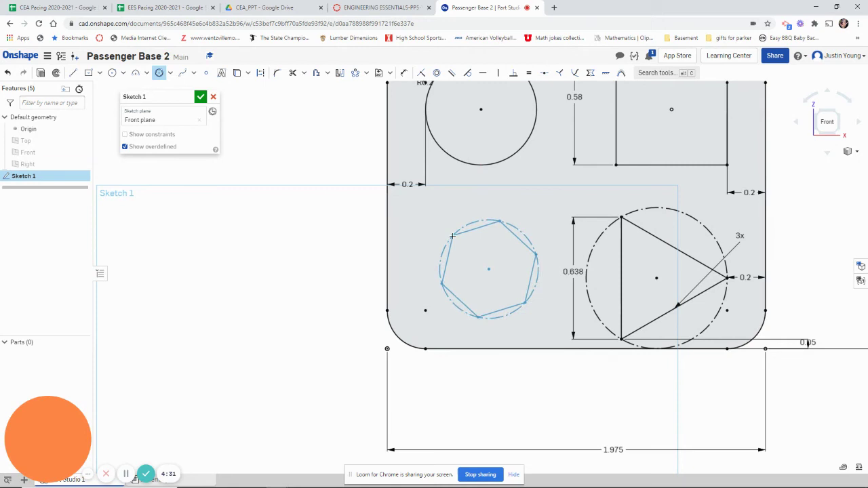
{"action": "left_click", "coordinate": [452, 235]}
{"action": "scroll", "coordinate": [477, 255], "scroll_direction": "down", "scroll_amount": 3}
{"action": "scroll", "coordinate": [463, 246], "scroll_direction": "up", "scroll_amount": 3}
{"action": "scroll", "coordinate": [461, 245], "scroll_direction": "down", "scroll_amount": 2}
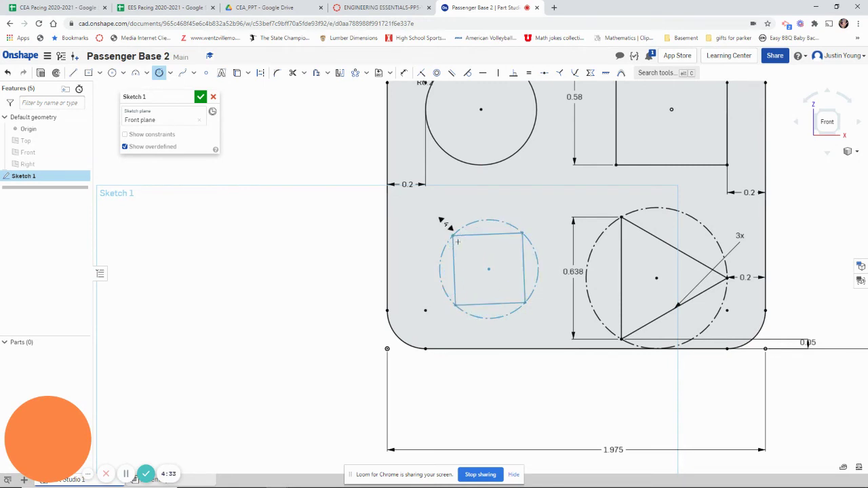
{"action": "scroll", "coordinate": [459, 243], "scroll_direction": "up", "scroll_amount": 2}
{"action": "scroll", "coordinate": [456, 241], "scroll_direction": "down", "scroll_amount": 1}
{"action": "left_click", "coordinate": [455, 239]}
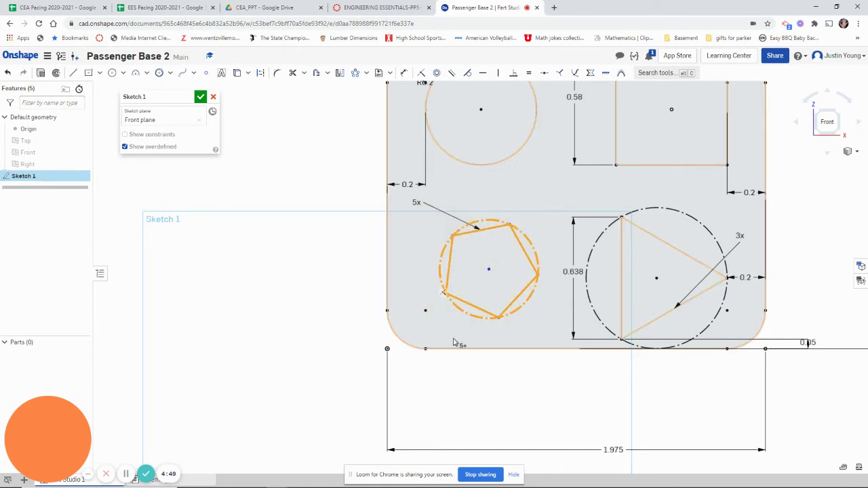
- Make the pentagon and circle construction geometry and constrain the pentagon's top edge horizontal
{"action": "left_click", "coordinate": [260, 76]}
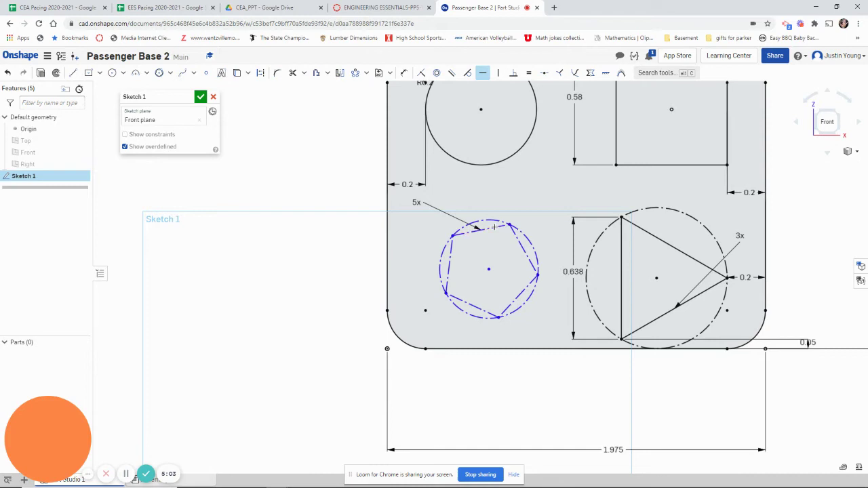
{"action": "left_click", "coordinate": [493, 228]}
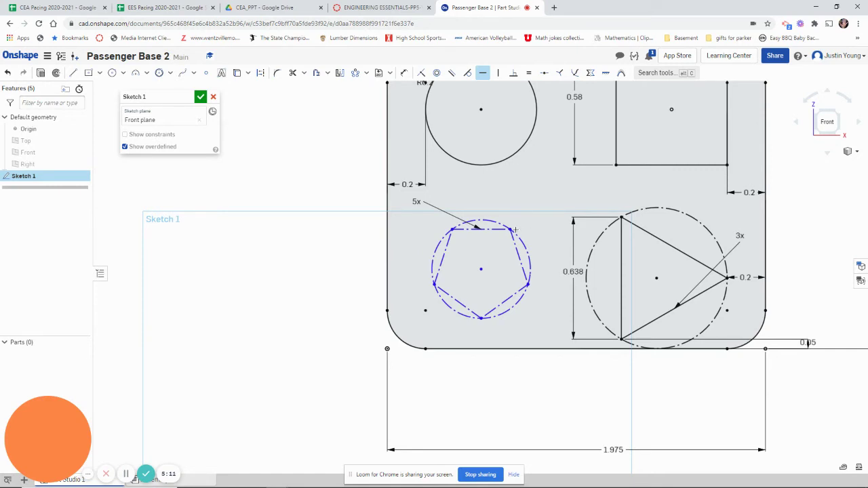
- Dimension the pentagon's bottom vertex 0.05 above the plate's bottom edge
{"action": "key", "text": "d"}
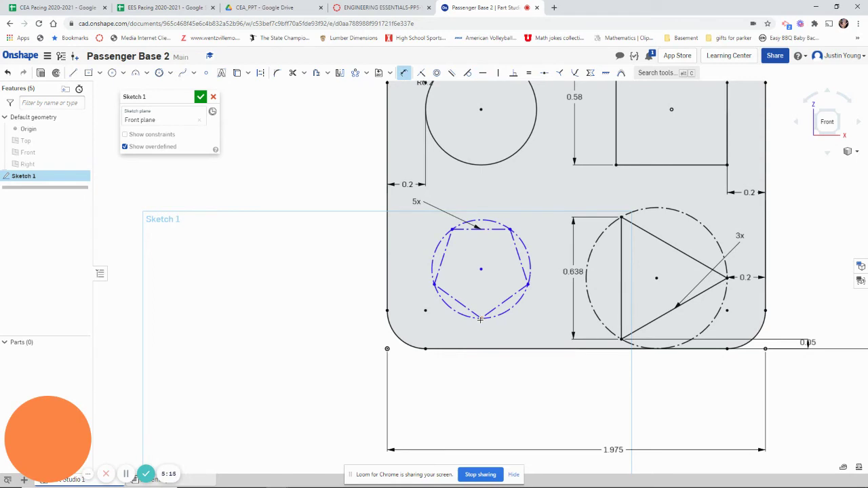
{"action": "left_click", "coordinate": [480, 318]}
{"action": "left_click", "coordinate": [482, 347]}
{"action": "left_click", "coordinate": [482, 335]}
{"action": "left_click", "coordinate": [536, 333]}
{"action": "key", "text": "BackSpace"}
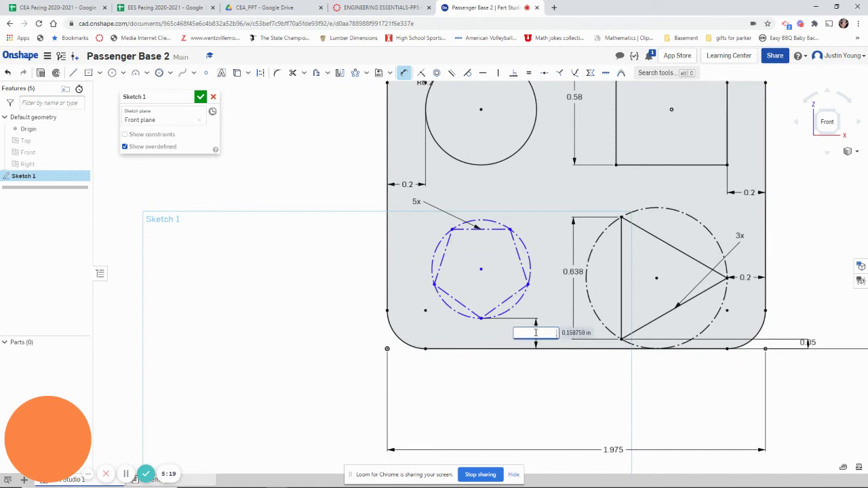
{"action": "type", "text": ".05"}
{"action": "key", "text": "Return"}
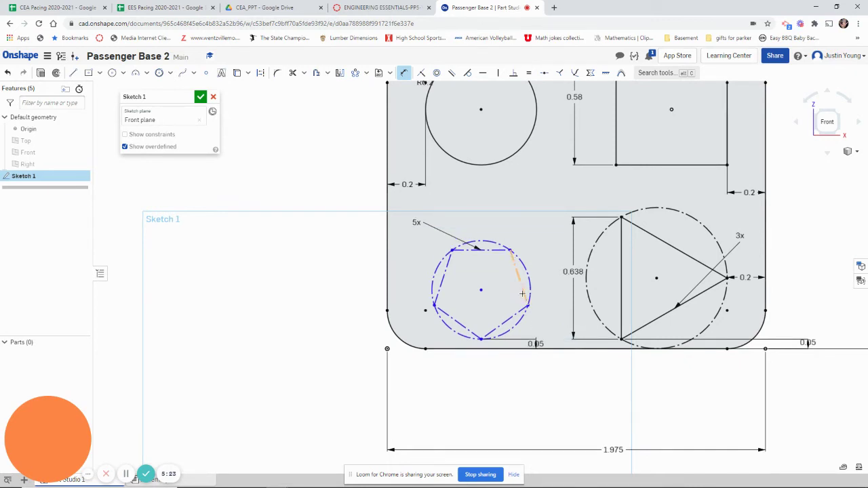
- Dimension the pentagon's left vertex 0.2 from the plate's left edge
{"action": "left_click", "coordinate": [433, 305]}
{"action": "left_click", "coordinate": [388, 301]}
{"action": "left_click", "coordinate": [412, 270]}
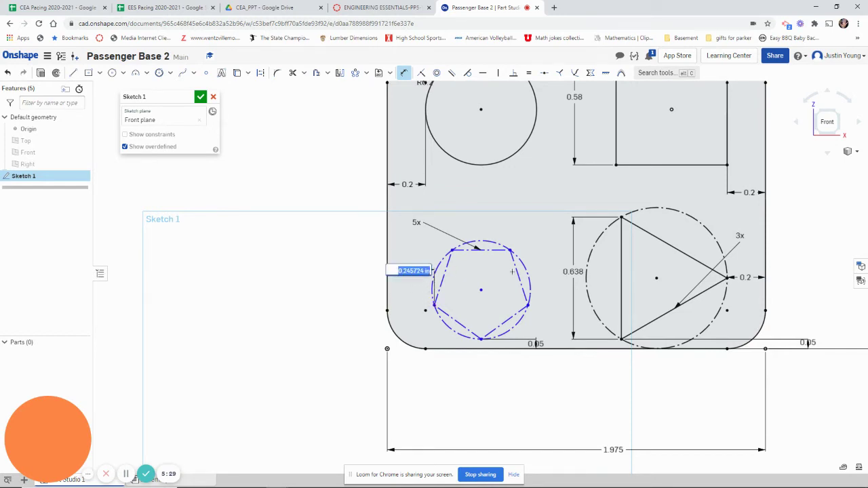
{"action": "type", "text": "0.2"}
{"action": "key", "text": "Return"}
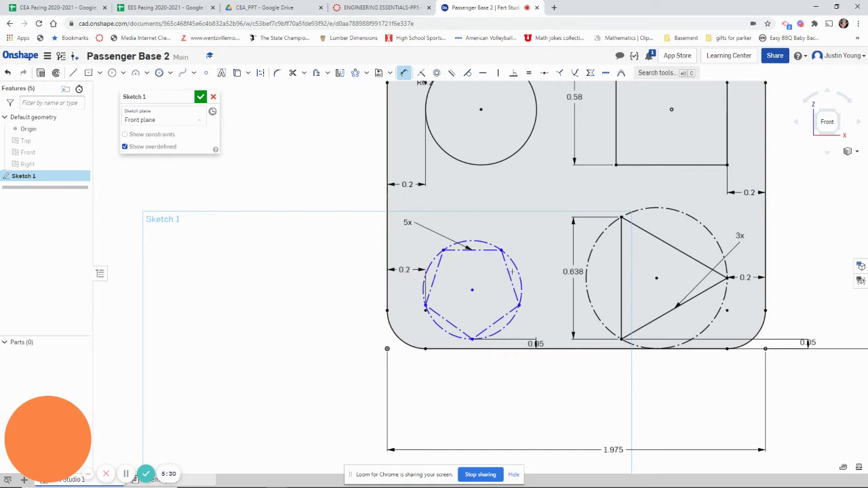
- Set the pentagon's construction circle diameter to 0.605
{"action": "left_click", "coordinate": [514, 266]}
{"action": "left_click", "coordinate": [536, 224]}
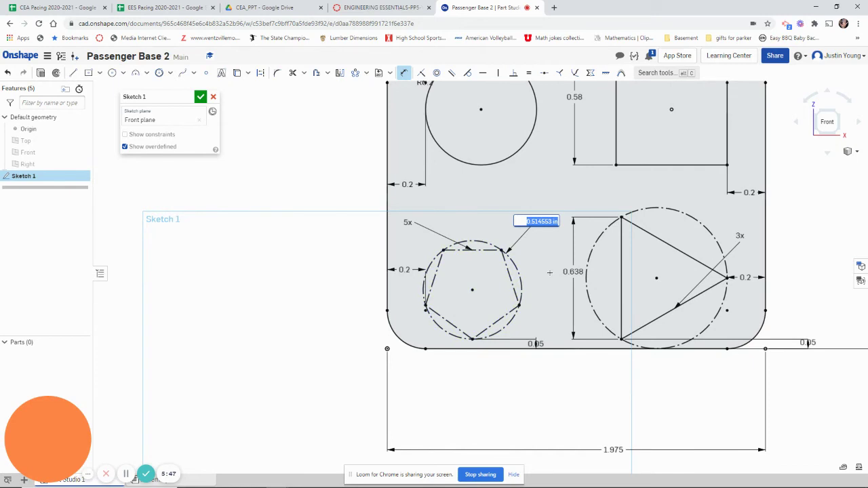
{"action": "type", "text": ".605"}
{"action": "key", "text": "Return"}
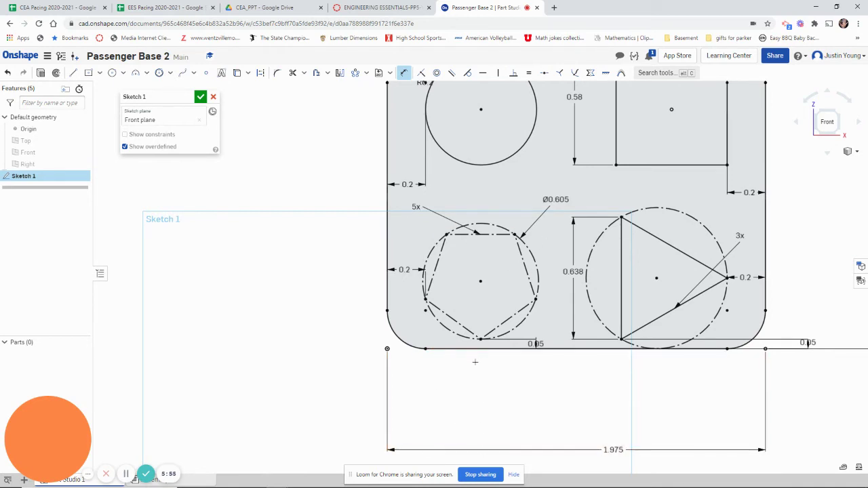
- Add a dimension from the plate's left edge to the pentagon's bottom vertex, keeping its measured value
{"action": "left_click", "coordinate": [480, 338]}
{"action": "left_click", "coordinate": [388, 291]}
{"action": "left_click", "coordinate": [459, 397]}
{"action": "left_click", "coordinate": [453, 387]}
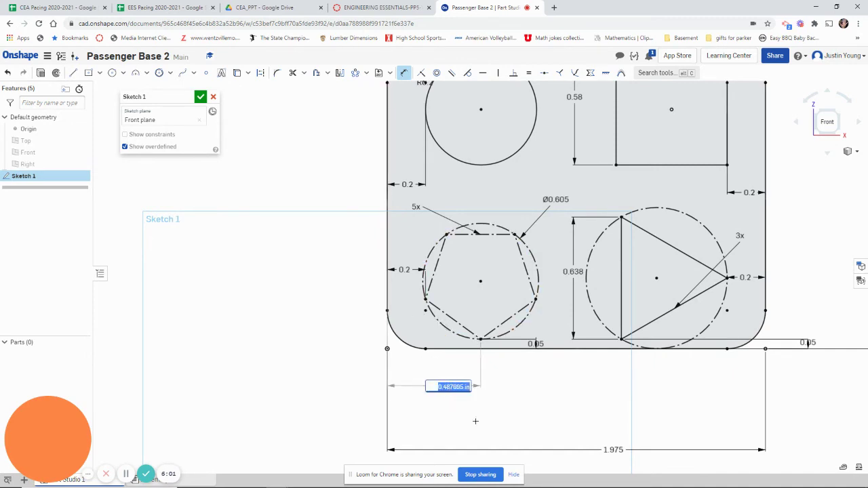
{"action": "key", "text": "Return"}
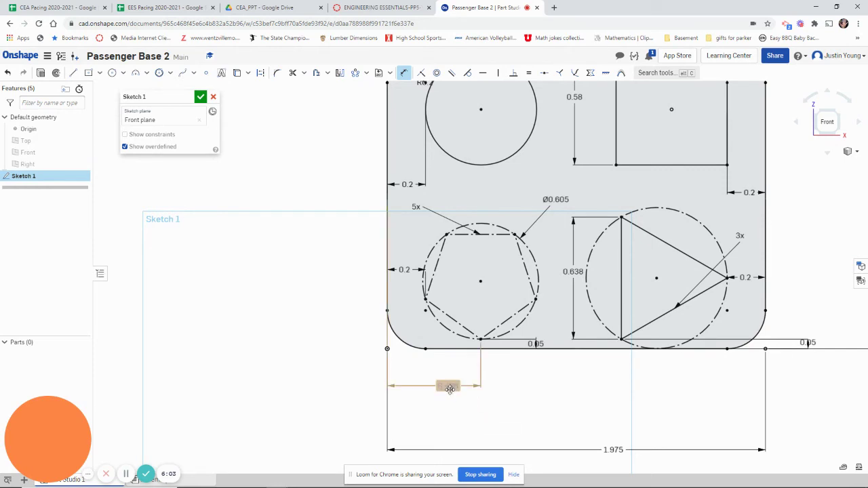
{"action": "key", "text": "Escape"}
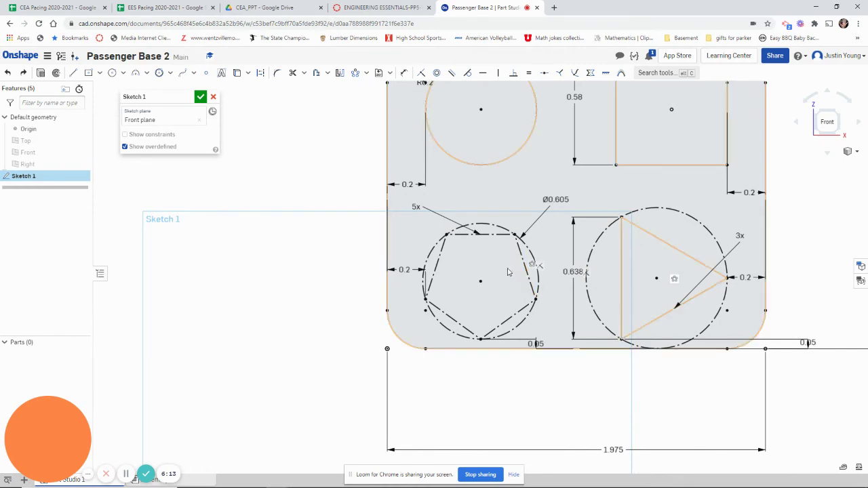
{"action": "middle_click_drag", "start_coordinate": [507, 272], "coordinate": [478, 252]}
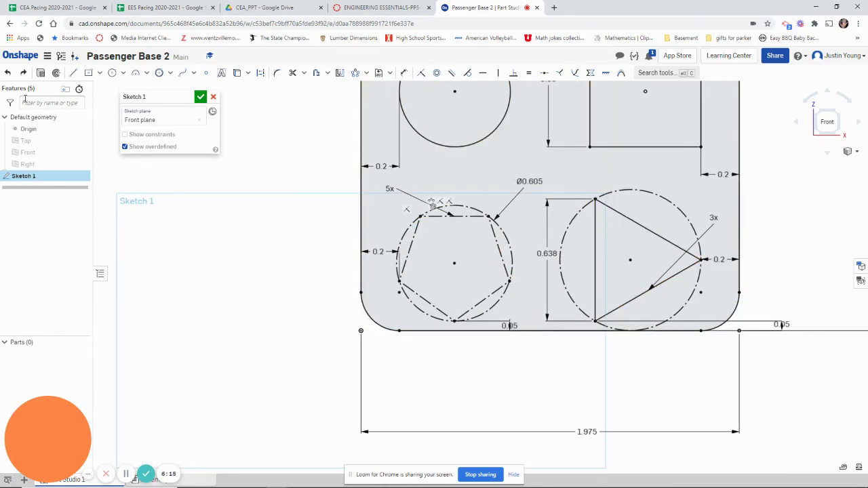
- Draw a vertical line down from the pentagon's upper-right vertex and dimension it 0.187
{"action": "left_click", "coordinate": [73, 72]}
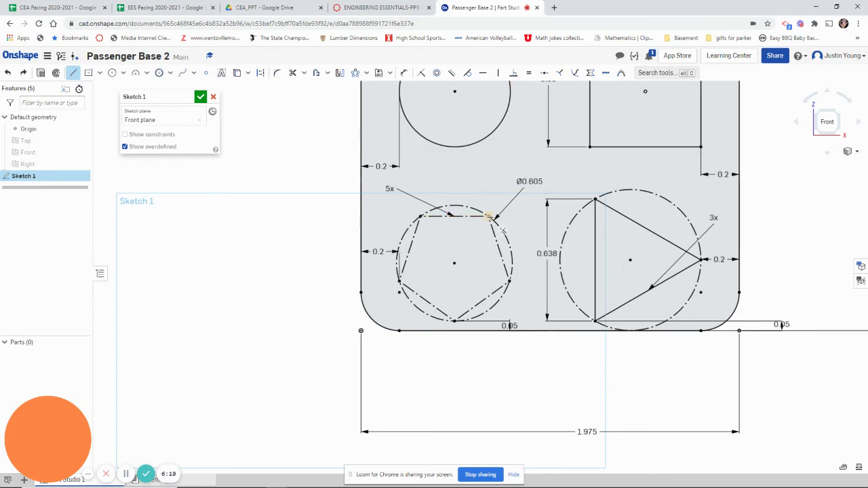
{"action": "left_click", "coordinate": [487, 217]}
{"action": "left_click", "coordinate": [487, 262]}
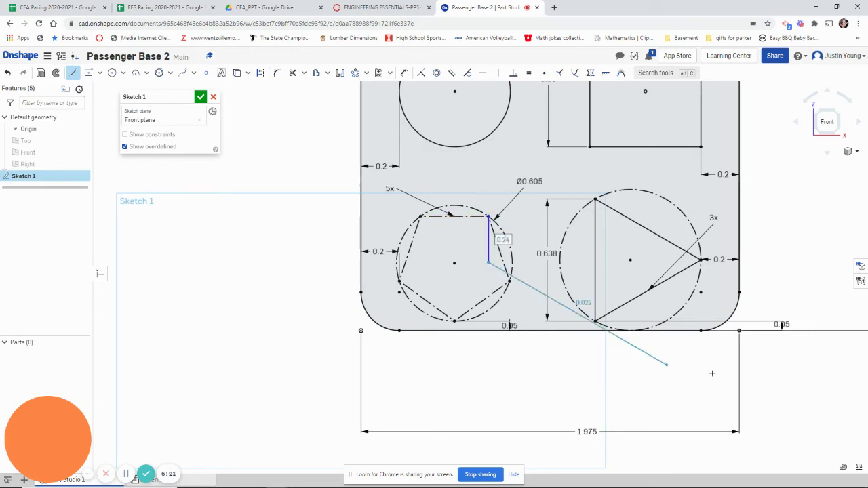
{"action": "key", "text": "Escape"}
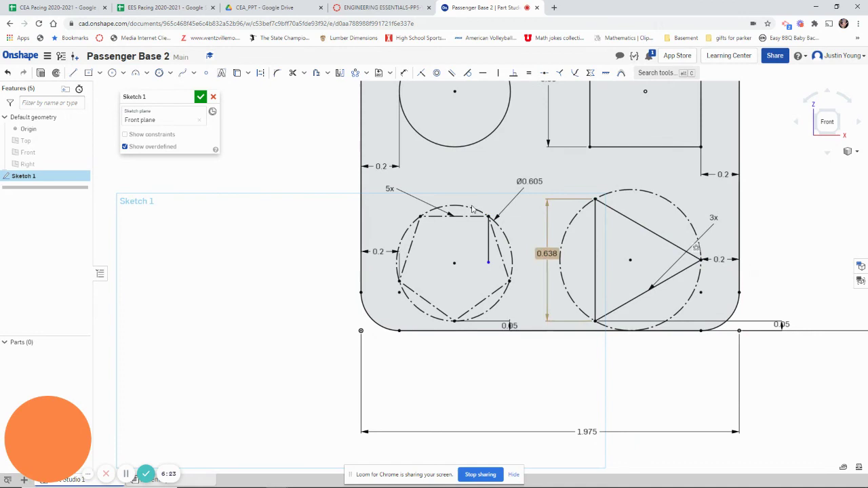
{"action": "key", "text": "d"}
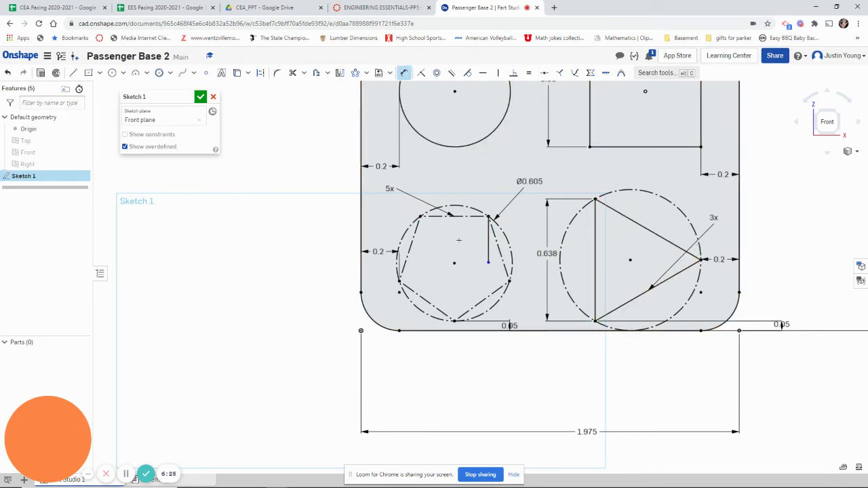
{"action": "left_click", "coordinate": [487, 243]}
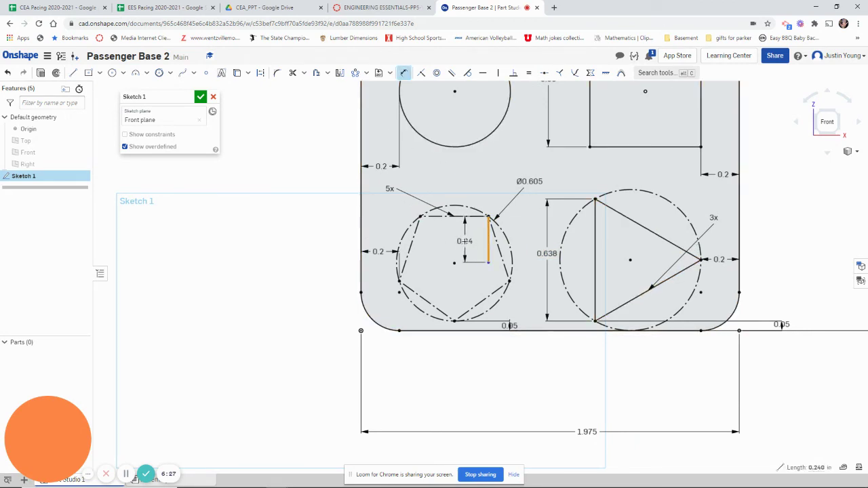
{"action": "left_click", "coordinate": [479, 241]}
{"action": "key", "text": "BackSpace"}
{"action": "type", "text": "16"}
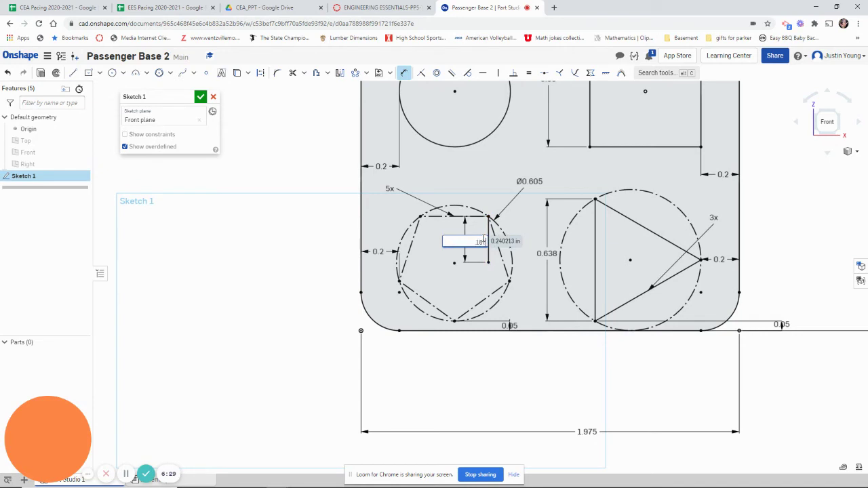
{"action": "type", "text": "7"}
{"action": "key", "text": "Return"}
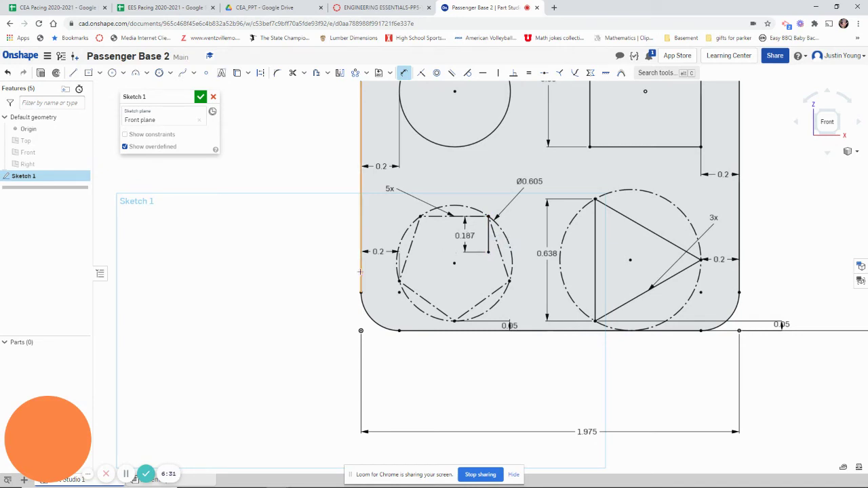
- Draw a line from the vertical line's bottom end to the pentagon's right vertex
{"action": "key", "text": "l"}
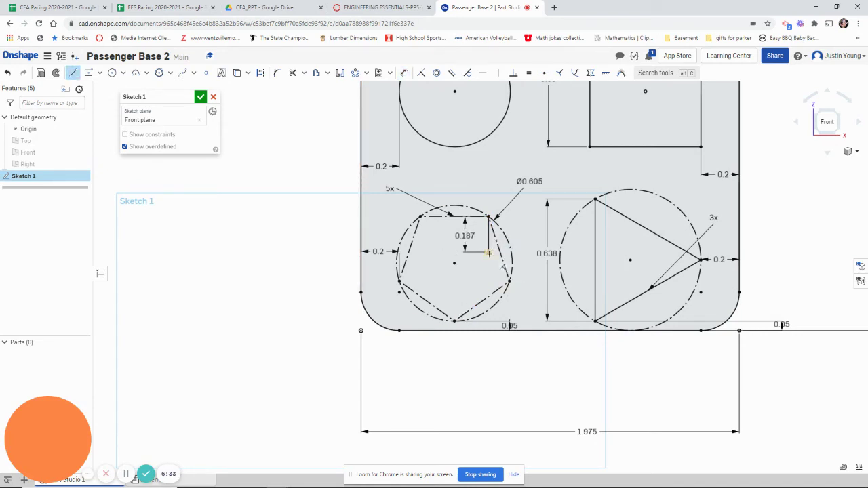
{"action": "left_click_drag", "start_coordinate": [488, 252], "coordinate": [508, 280]}
{"action": "key", "text": "Escape"}
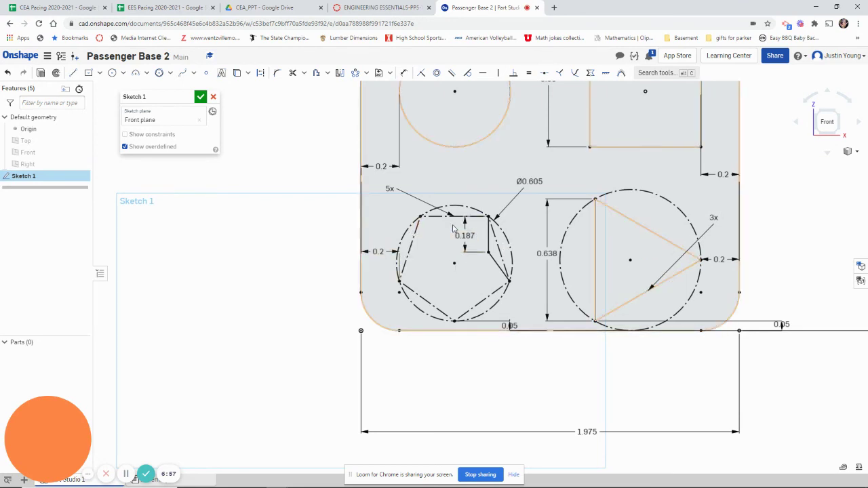
- Circular-pattern the vertical and diagonal segments 5 times around the pentagon circle's centre
{"action": "left_click", "coordinate": [489, 237]}
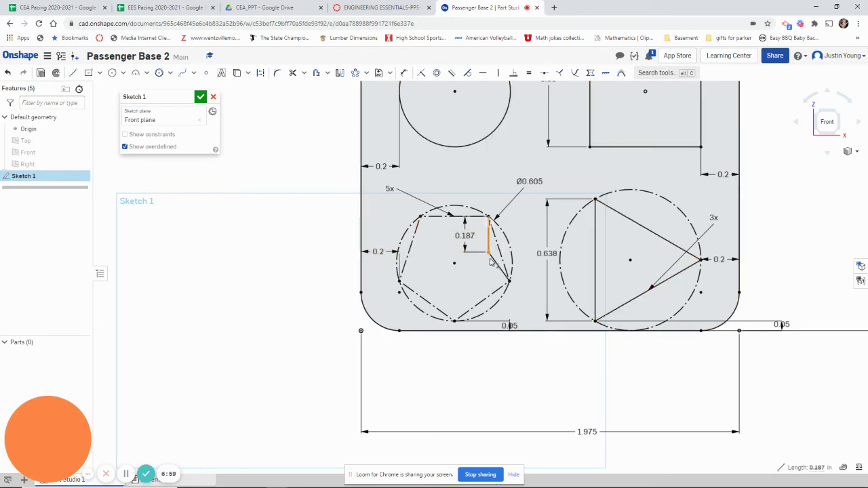
{"action": "left_click", "coordinate": [497, 266]}
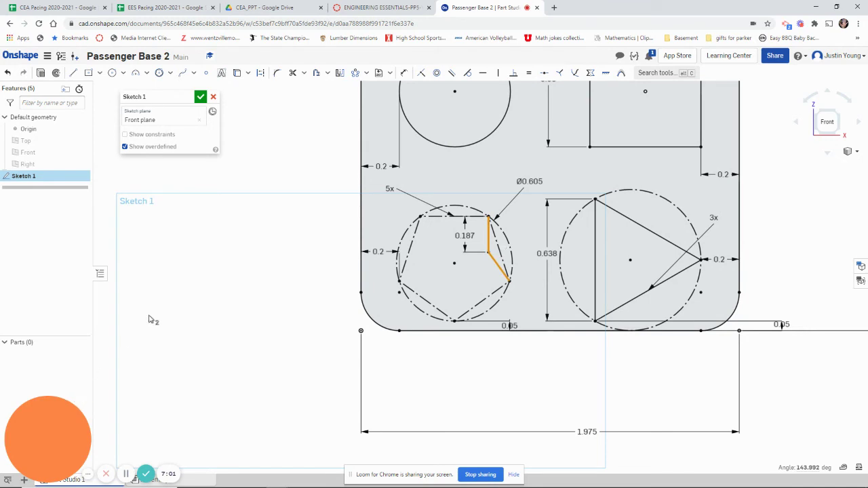
{"action": "left_click", "coordinate": [366, 73]}
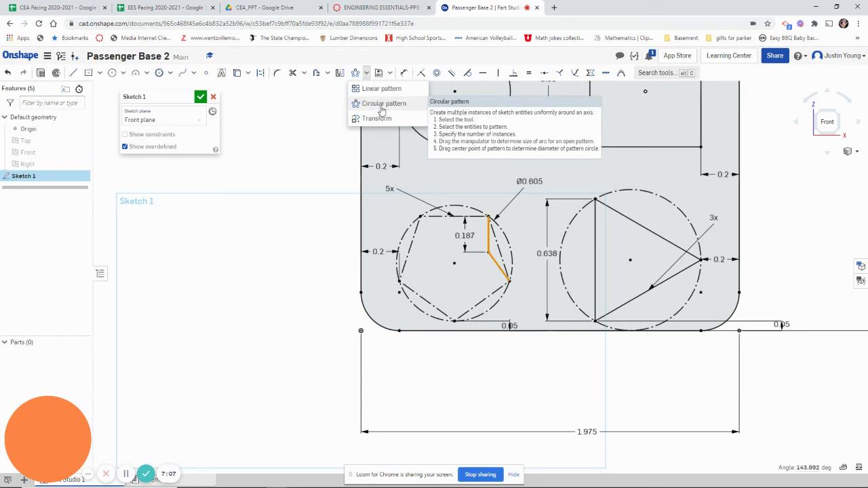
{"action": "left_click", "coordinate": [382, 105]}
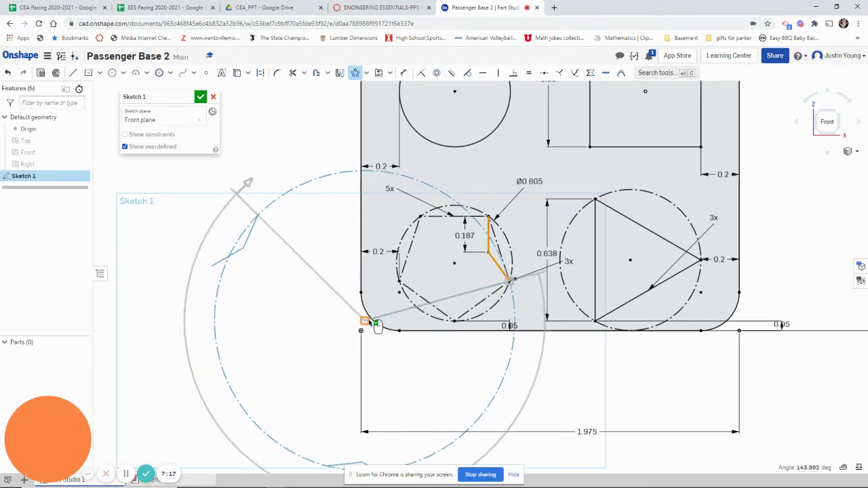
{"action": "left_click_drag", "start_coordinate": [448, 272], "coordinate": [457, 270]}
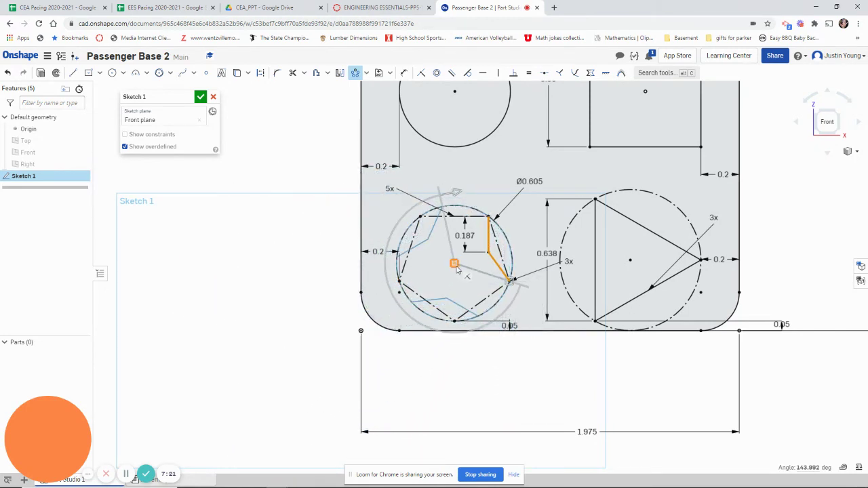
{"action": "mouse_move", "coordinate": [342, 480]}
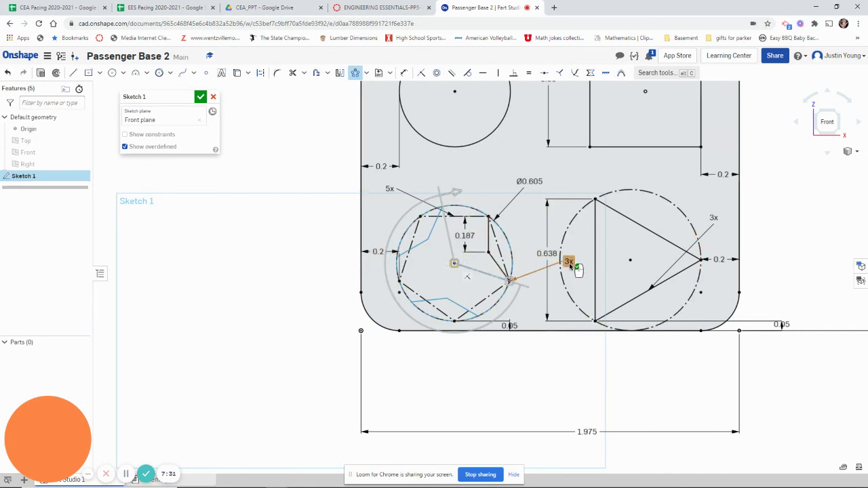
{"action": "double_click", "coordinate": [572, 264]}
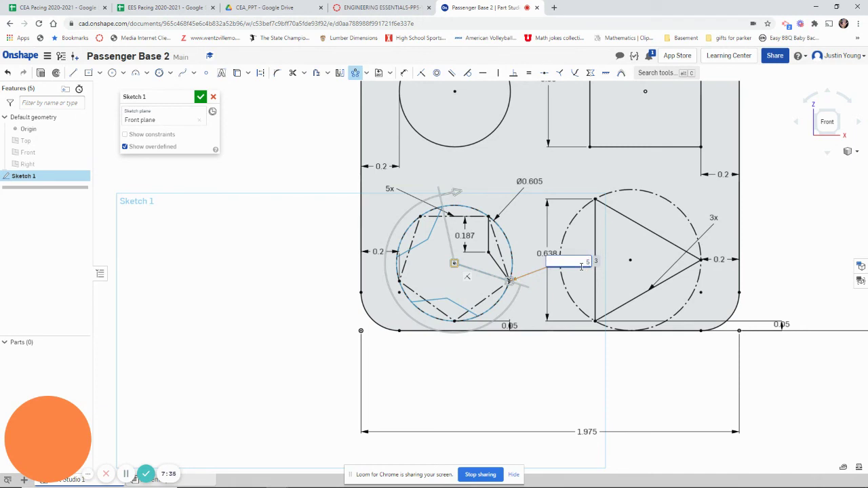
{"action": "type", "text": "5"}
{"action": "key", "text": "Return"}
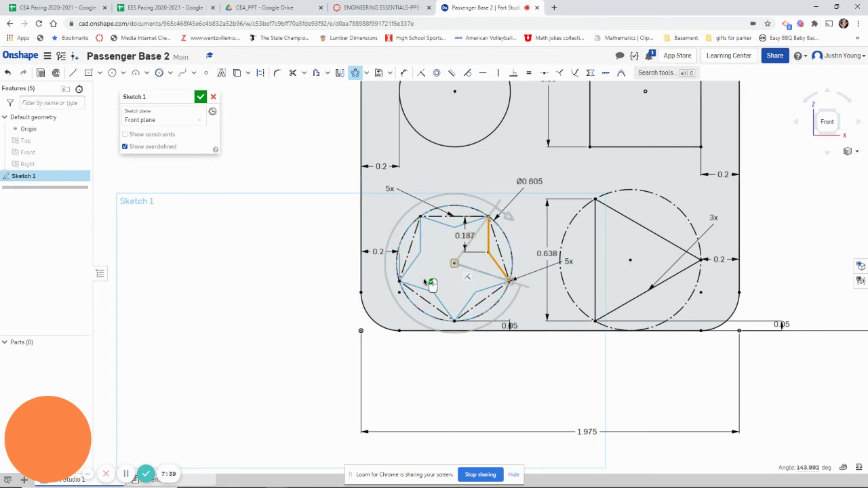
{"action": "left_click", "coordinate": [324, 248]}
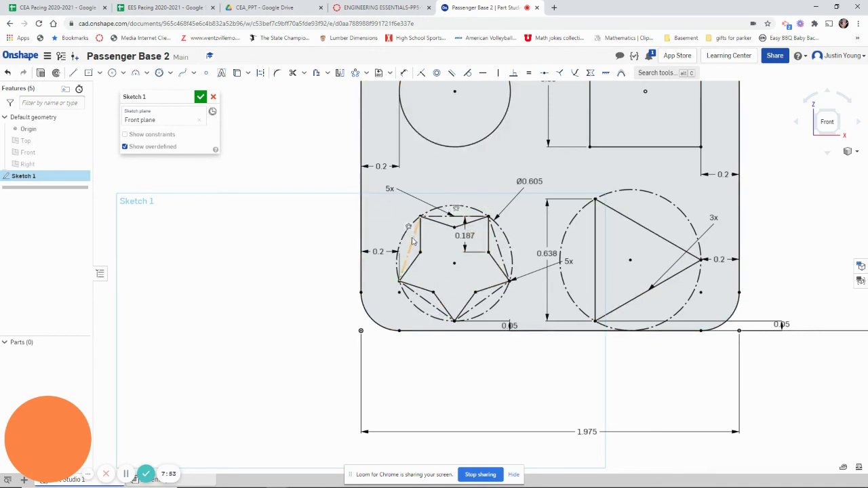
- Finish Sketch 1 and extrude the plate region 0.3 in into Part 1
{"action": "scroll", "coordinate": [532, 229], "scroll_direction": "down", "scroll_amount": 3}
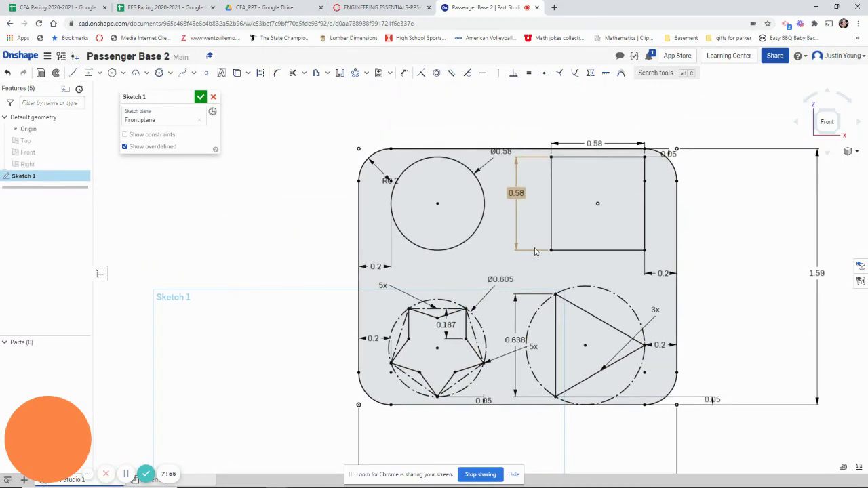
{"action": "left_click", "coordinate": [200, 97]}
{"action": "left_click", "coordinate": [80, 73]}
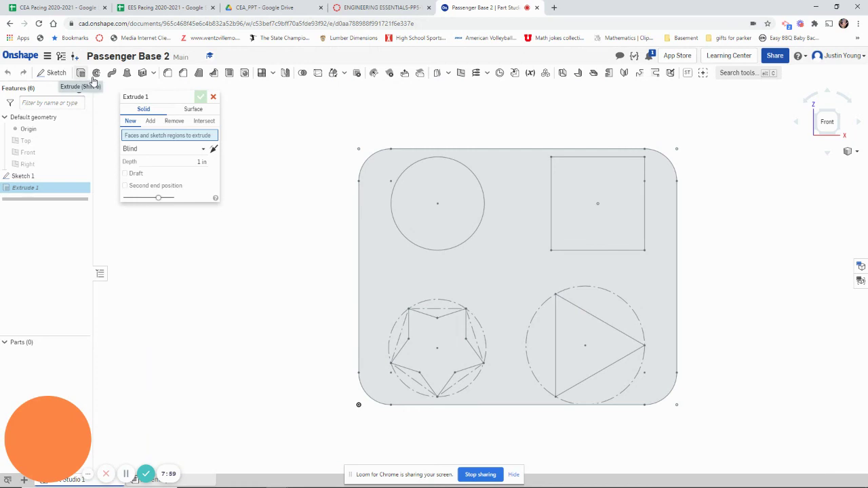
{"action": "left_click", "coordinate": [509, 272]}
{"action": "right_click_drag", "start_coordinate": [510, 273], "coordinate": [694, 278]}
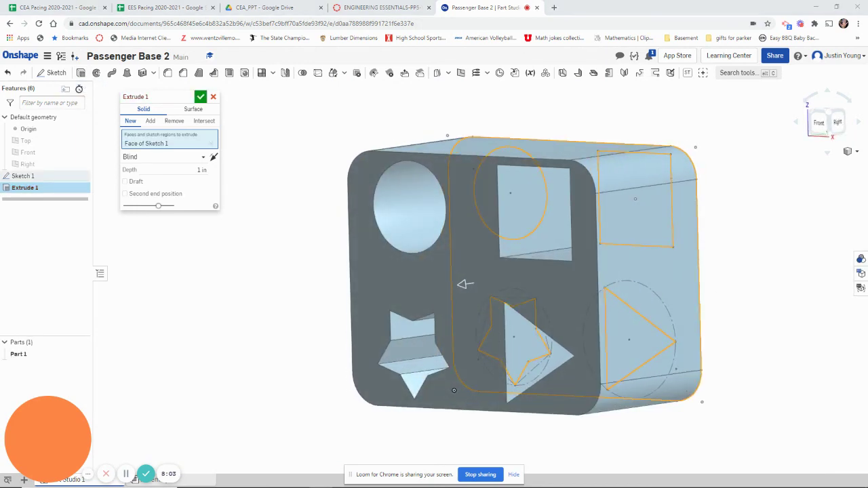
{"action": "left_click", "coordinate": [180, 170]}
{"action": "type", "text": "3"}
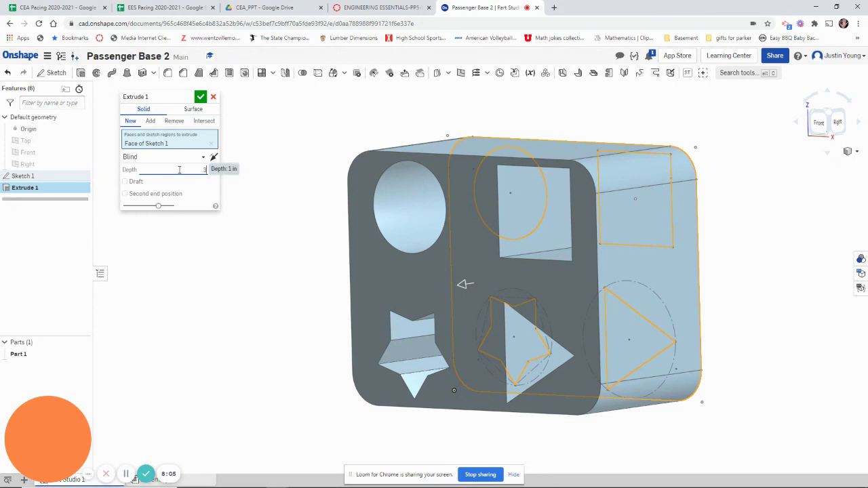
{"action": "key", "text": "Return"}
{"action": "left_click", "coordinate": [201, 95]}
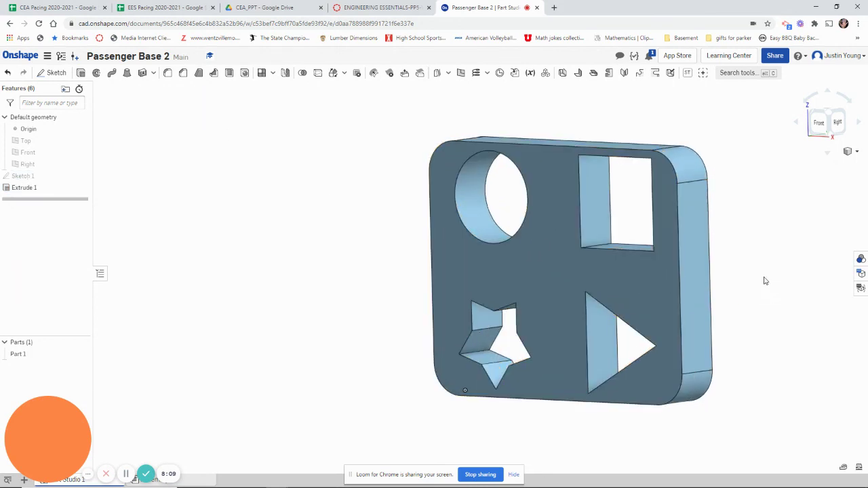
- Shell Part 1 with 0.1 in walls, removing its front face
{"action": "right_click_drag", "start_coordinate": [763, 278], "coordinate": [549, 283]}
{"action": "left_click", "coordinate": [228, 74]}
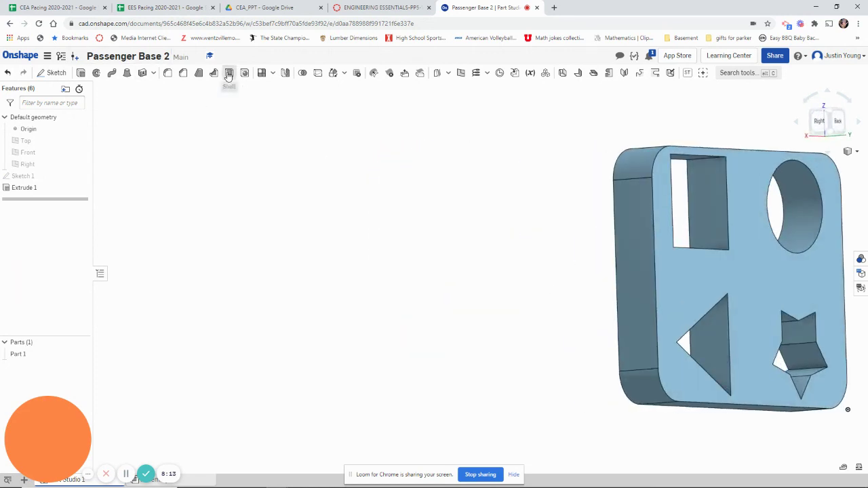
{"action": "right_click_drag", "start_coordinate": [536, 250], "coordinate": [421, 244]}
{"action": "left_click", "coordinate": [537, 251]}
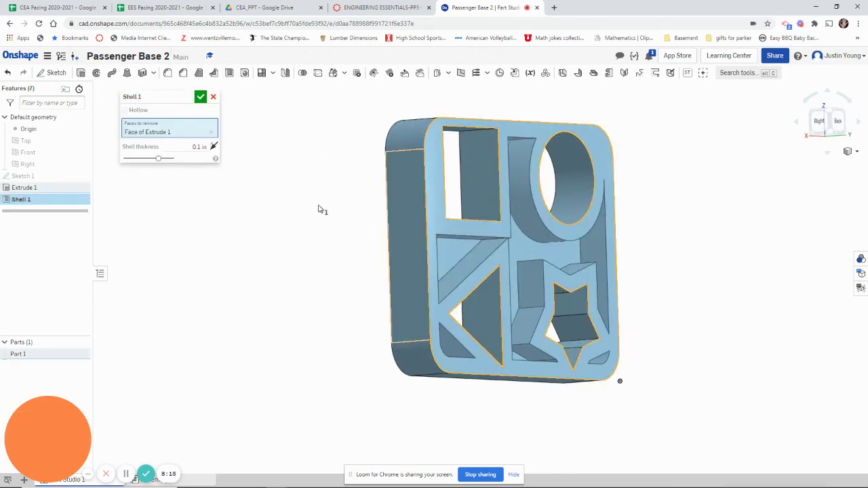
{"action": "left_click", "coordinate": [190, 146]}
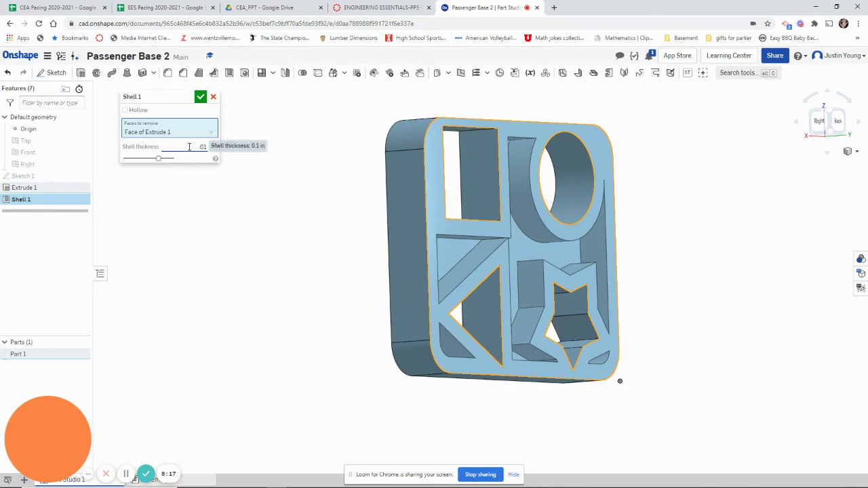
{"action": "left_click", "coordinate": [201, 97]}
{"action": "right_click_drag", "start_coordinate": [624, 252], "coordinate": [696, 255]}
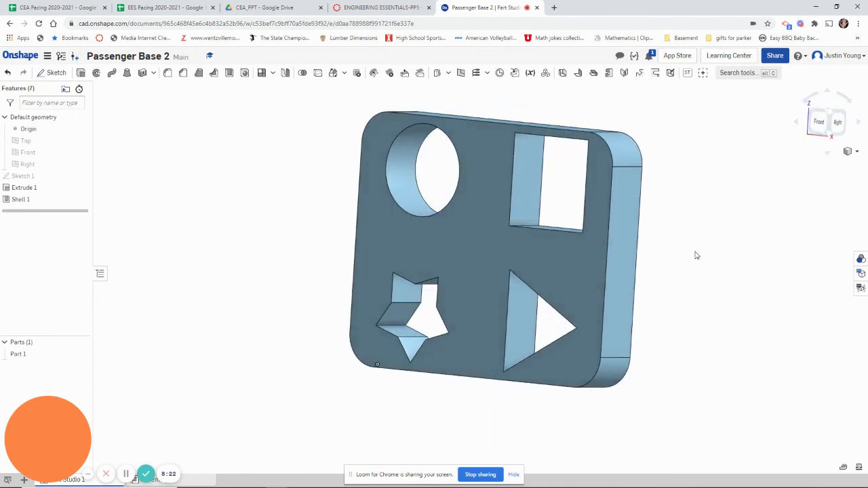
- Set Part 1's appearance to the dark green swatch 488C29
{"action": "right_click", "coordinate": [62, 355]}
{"action": "left_click", "coordinate": [113, 390]}
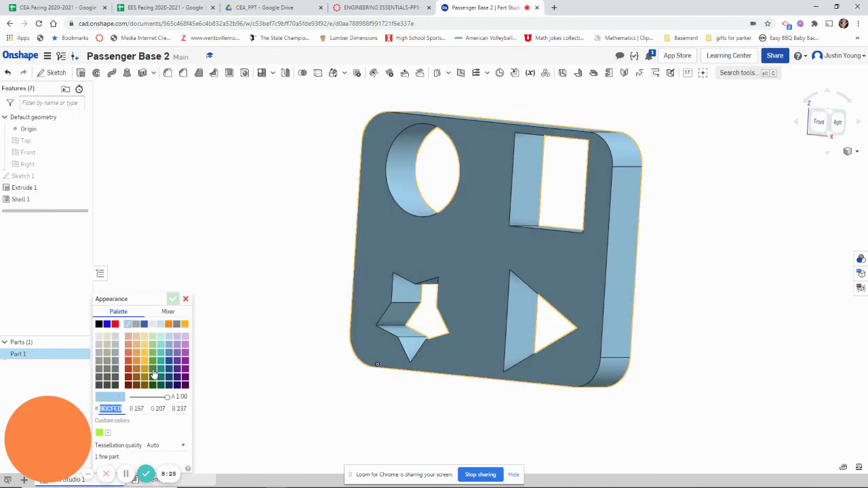
{"action": "left_click", "coordinate": [153, 369]}
{"action": "left_click", "coordinate": [173, 298]}
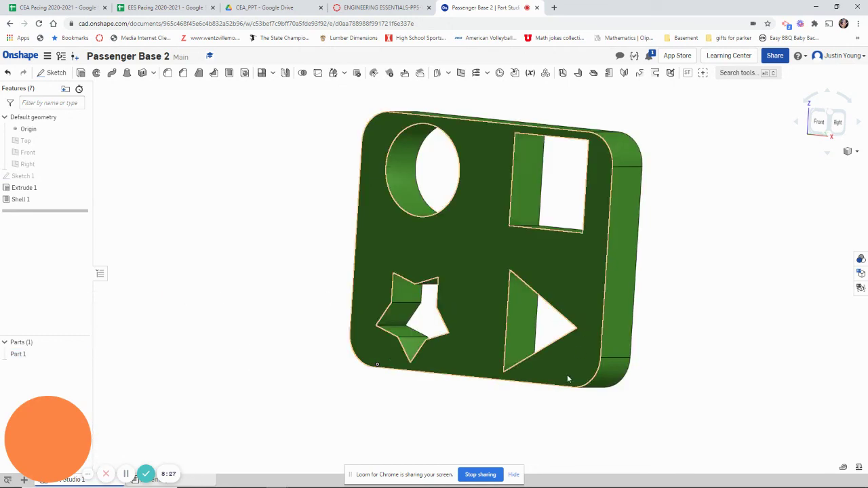